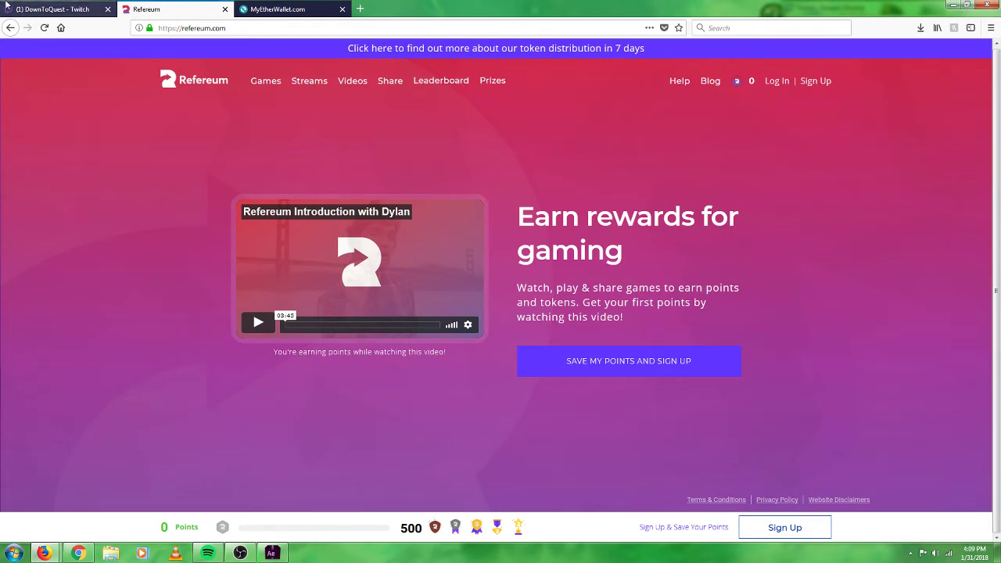
Sign in to Refereum through Twitch and return to the Games page showing 186 points.
left_click(773, 86)
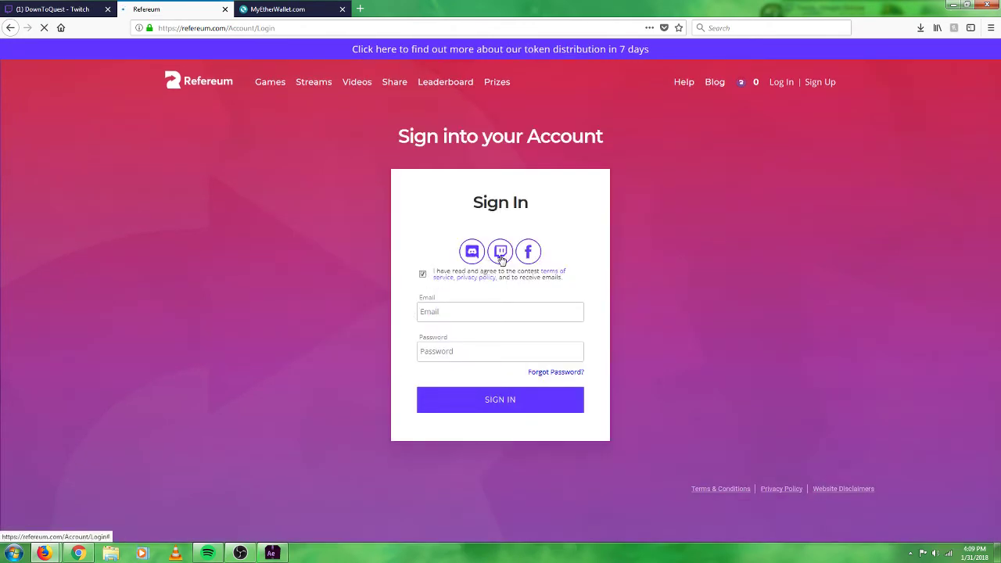
left_click(54, 9)
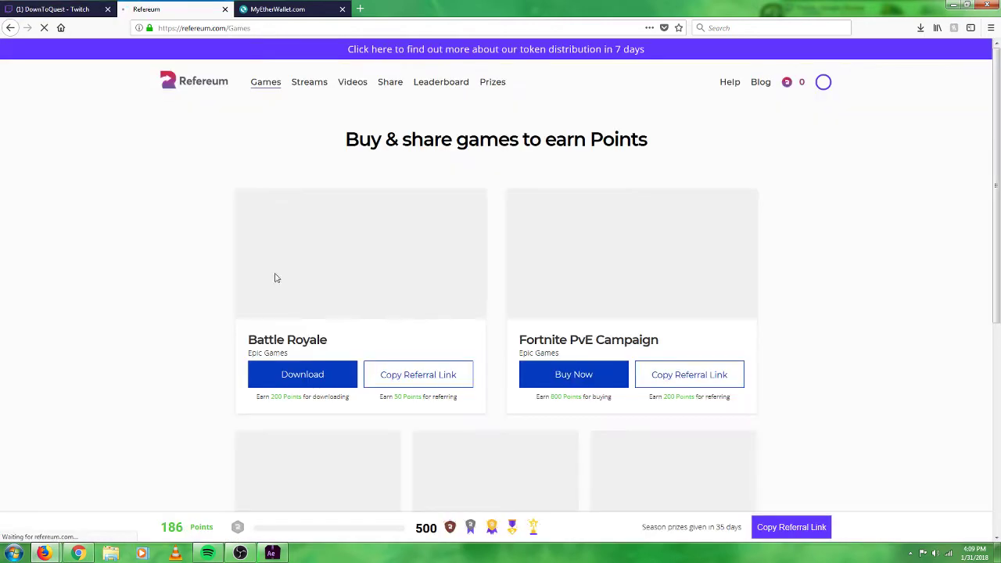
left_click(141, 9)
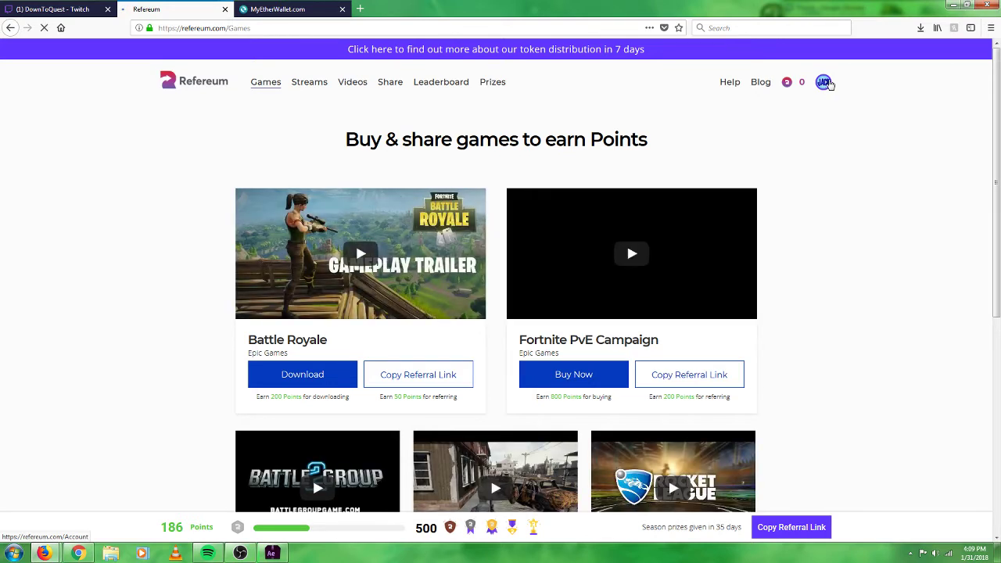
Review the Refereum My Account page with its unset reward ETH address, then go to MyEtherWallet.
left_click(825, 82)
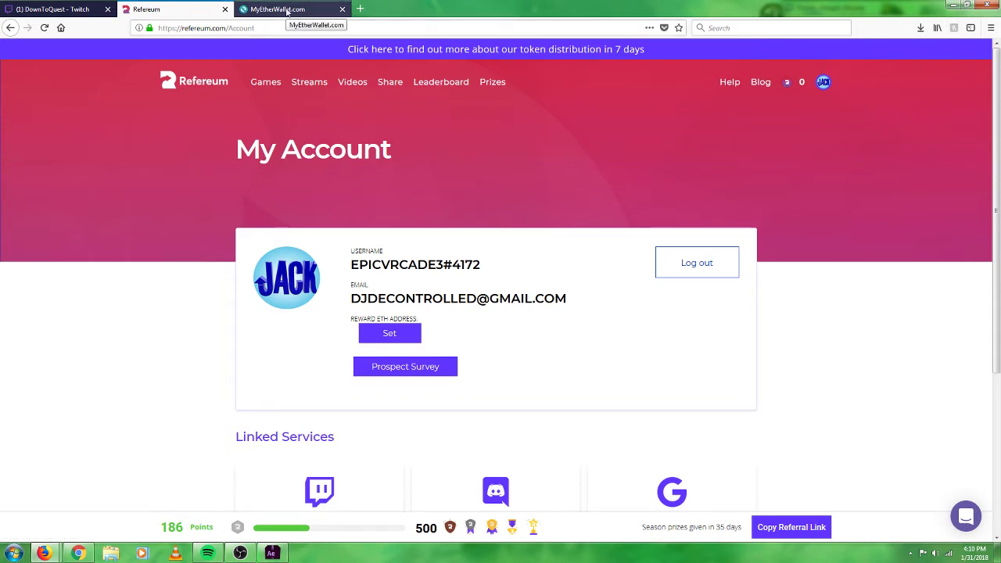
scroll(308, 268, "down", 3)
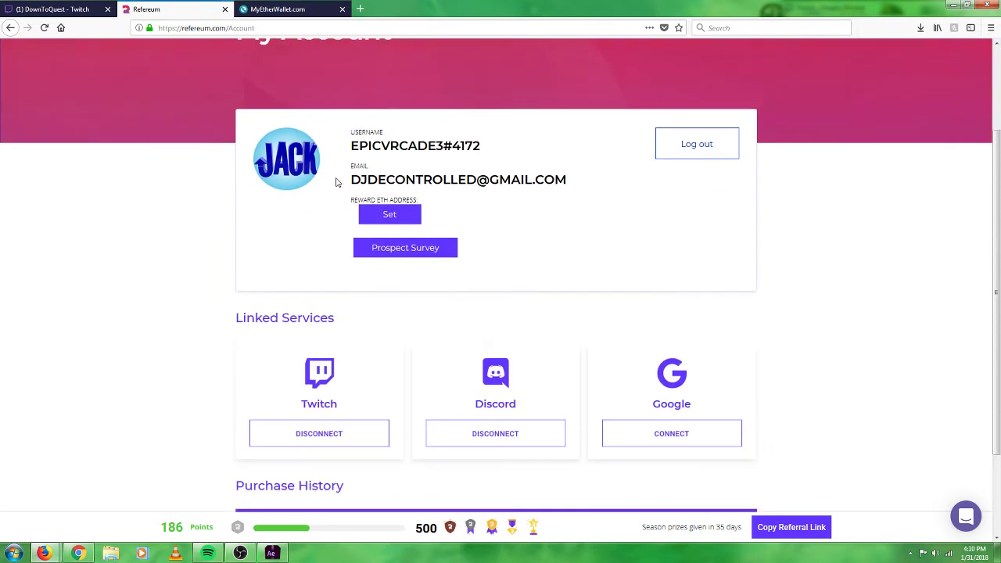
scroll(321, 195, "up", 2)
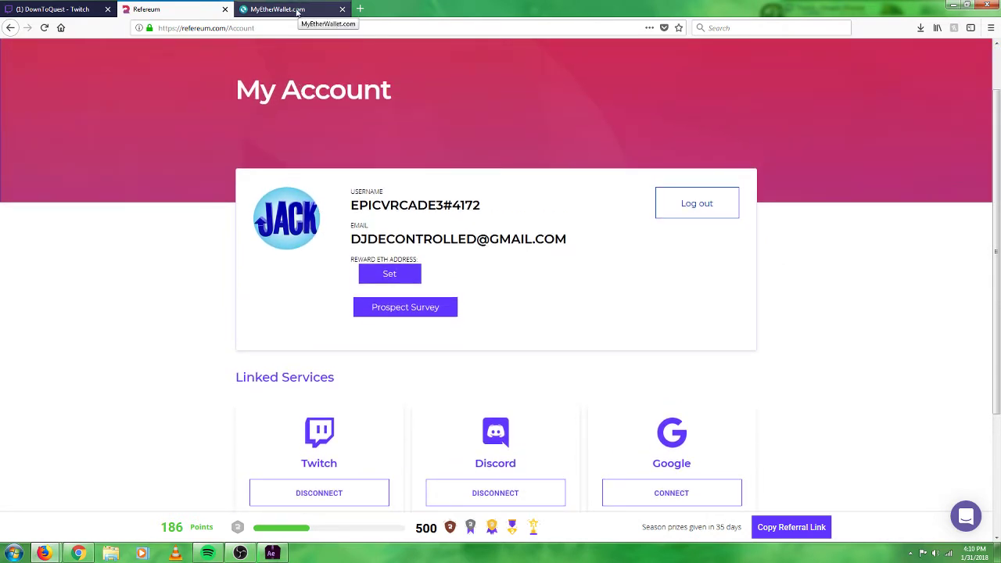
left_click(297, 11)
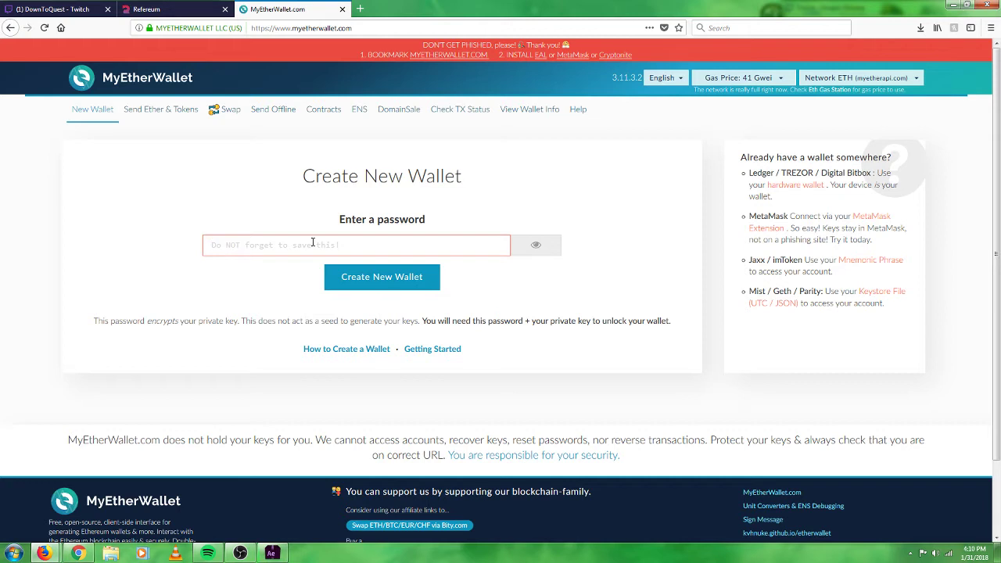
Create the new wallet, lengthening the too-short password to at least nine characters.
left_click(313, 243)
type("a")
left_click(372, 283)
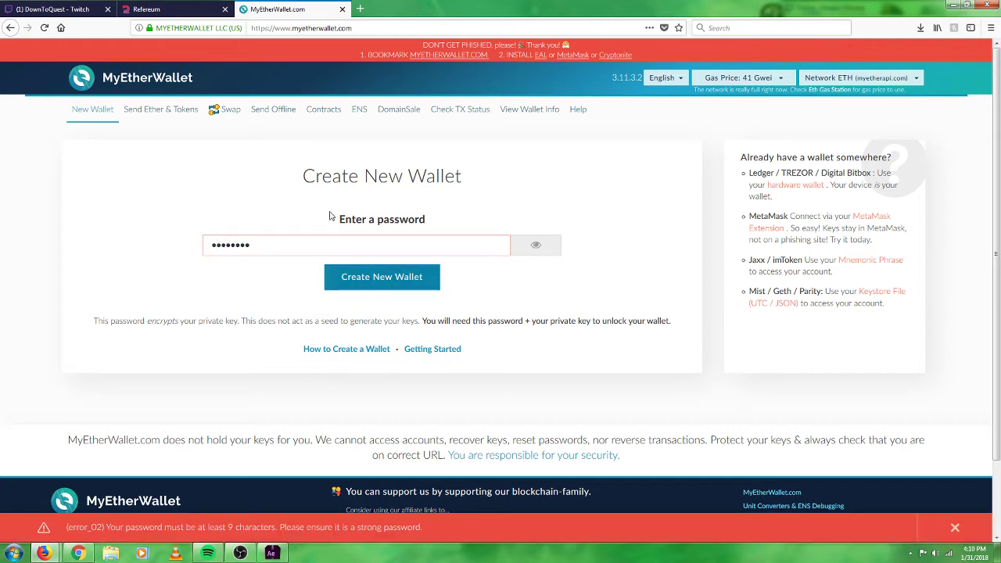
triple_click(302, 233)
left_click(289, 246)
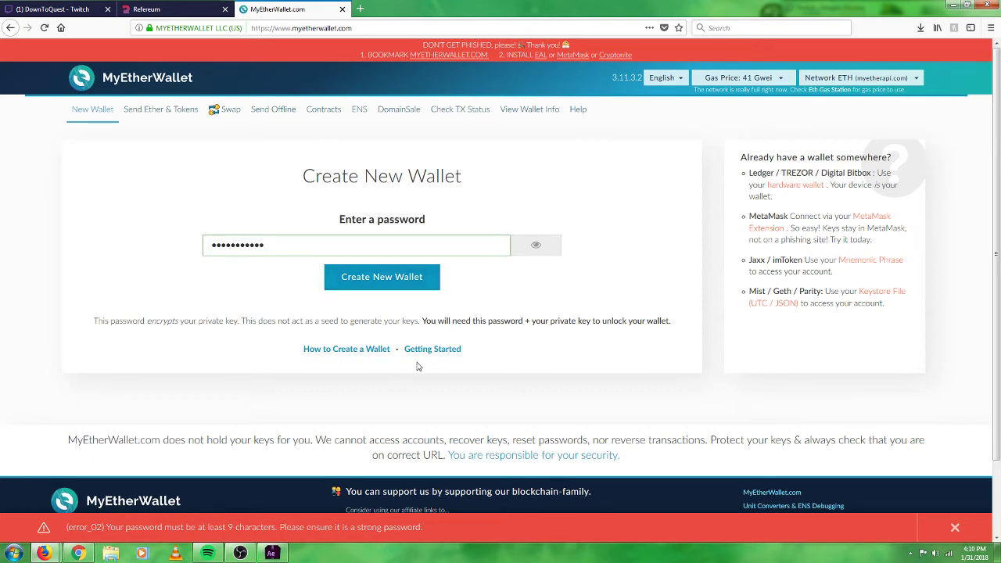
left_click(354, 288)
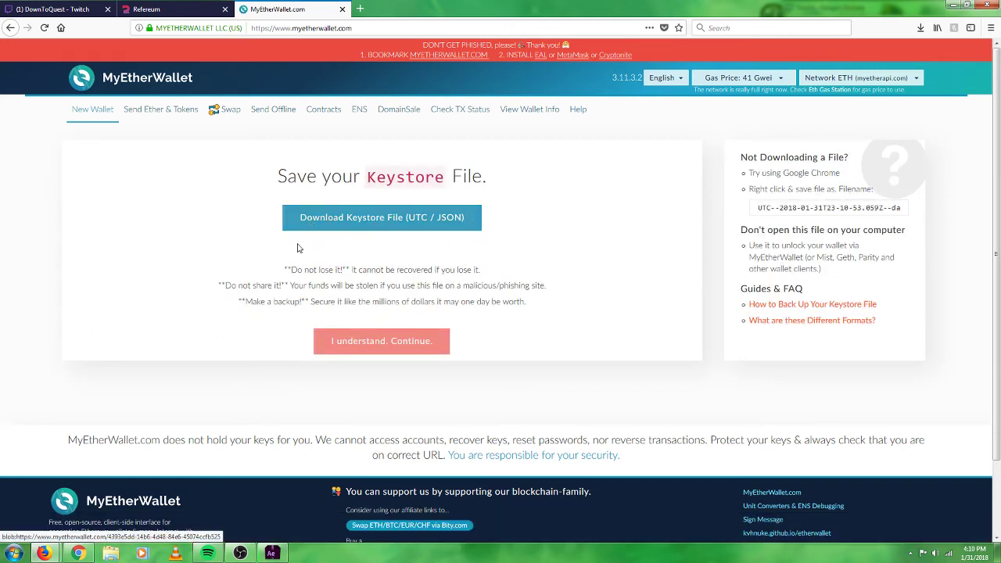
Read the do-not-share and make-a-backup warnings on the keystore page.
left_click_drag(219, 286, 190, 293)
left_click(547, 287)
left_click_drag(296, 305, 556, 312)
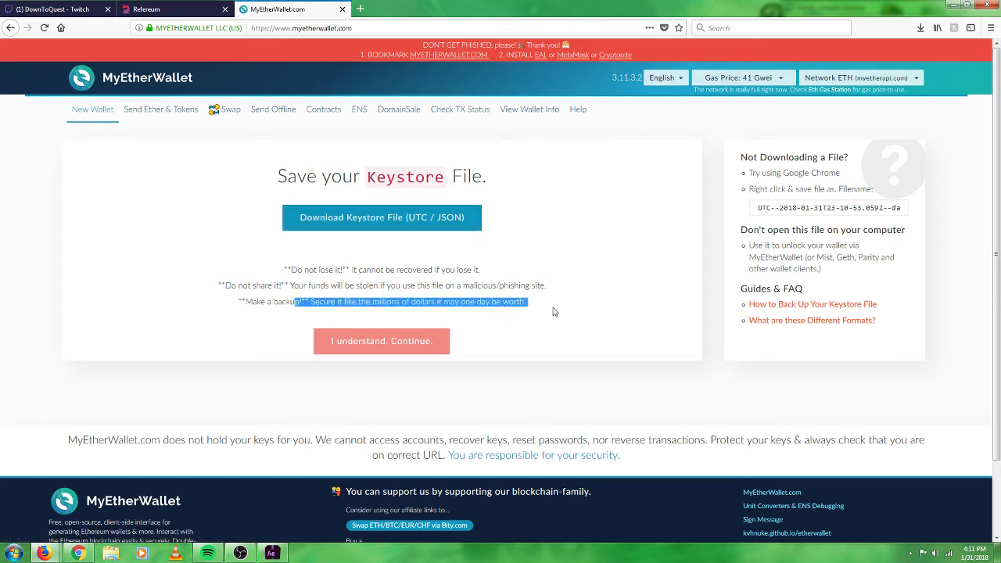
left_click(557, 312)
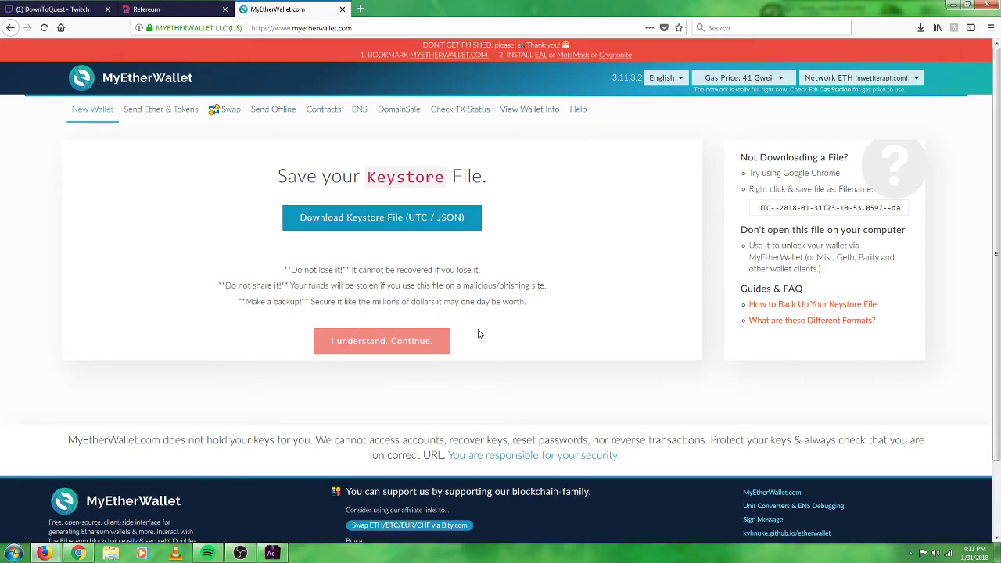
Download the UTC / JSON keystore file and confirm saving it.
left_click(413, 226)
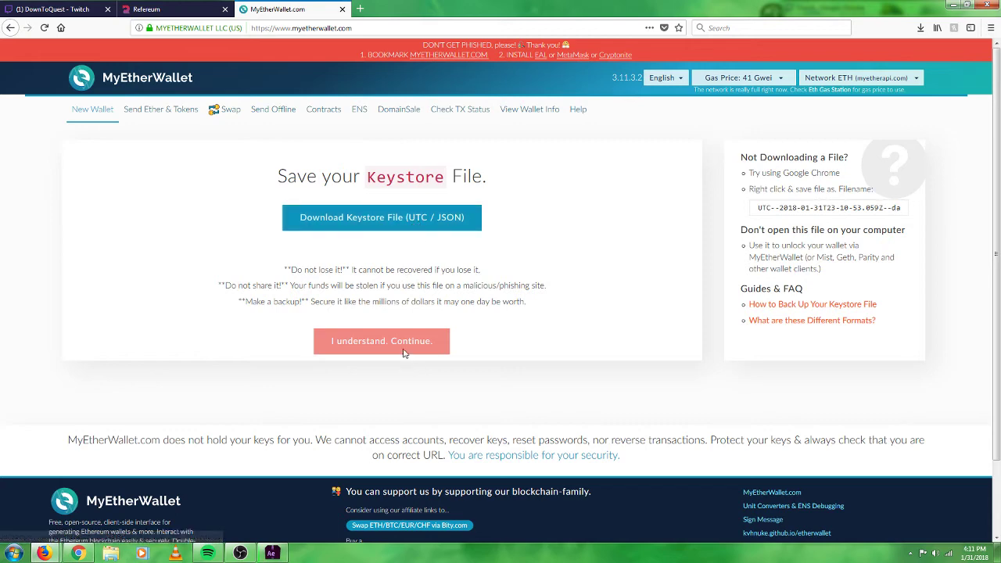
left_click(413, 218)
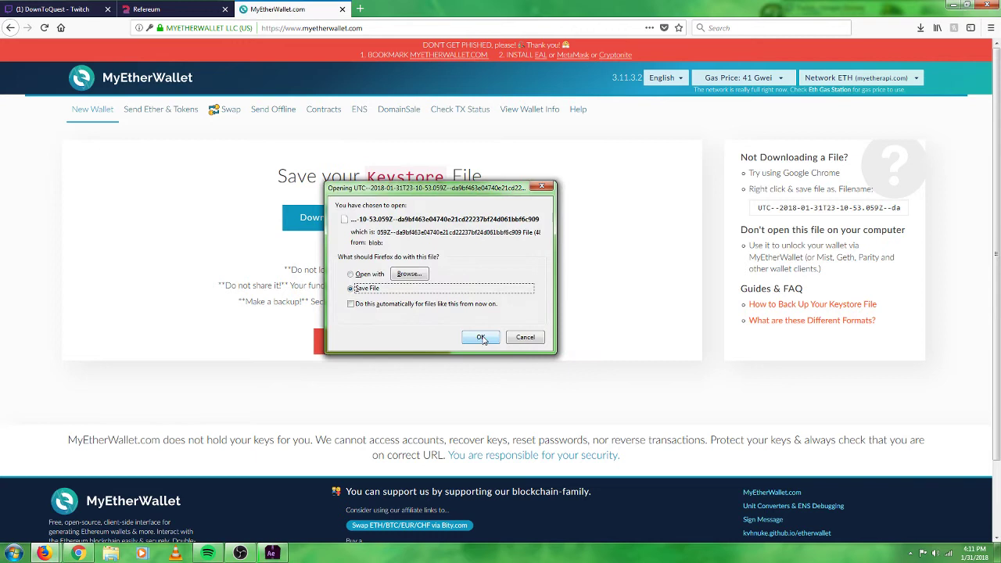
left_click(479, 334)
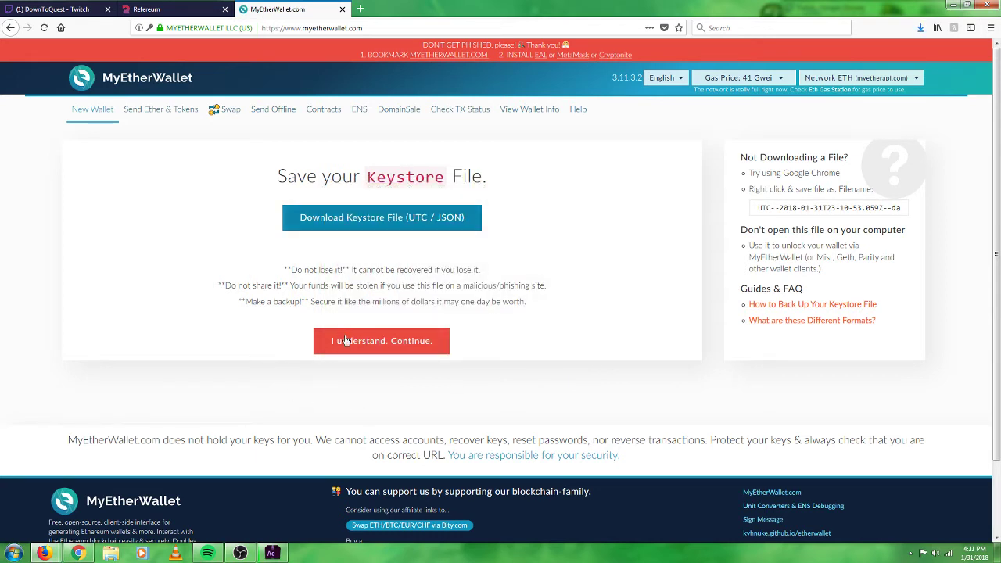
Continue to the Save Your Private Key page and copy the wallet's private key.
left_click(921, 27)
left_click(414, 348)
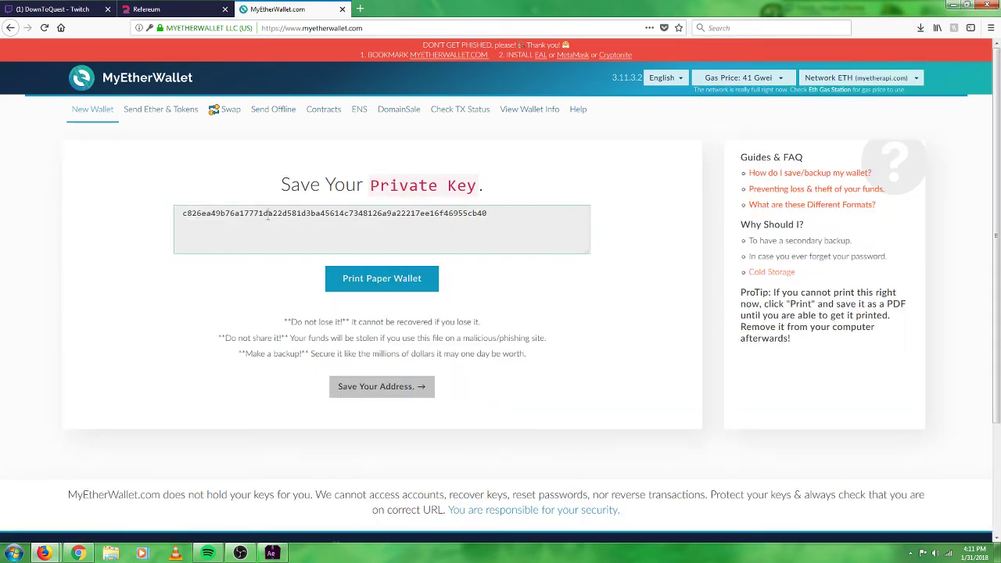
double_click(353, 222)
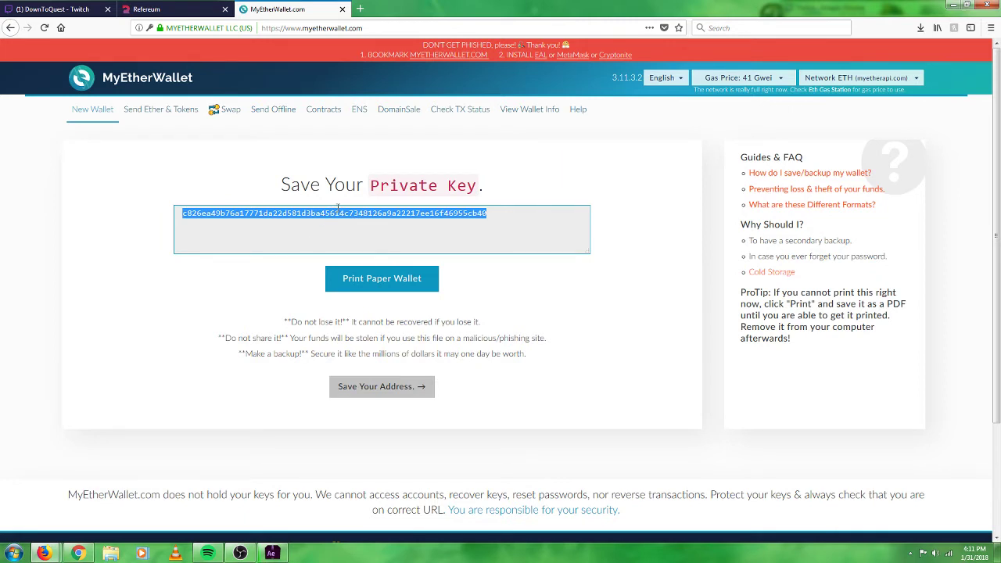
right_click(338, 210)
left_click(363, 249)
Reselect the private key and close its context menu without another command.
left_click(183, 214)
double_click(183, 214)
right_click(241, 215)
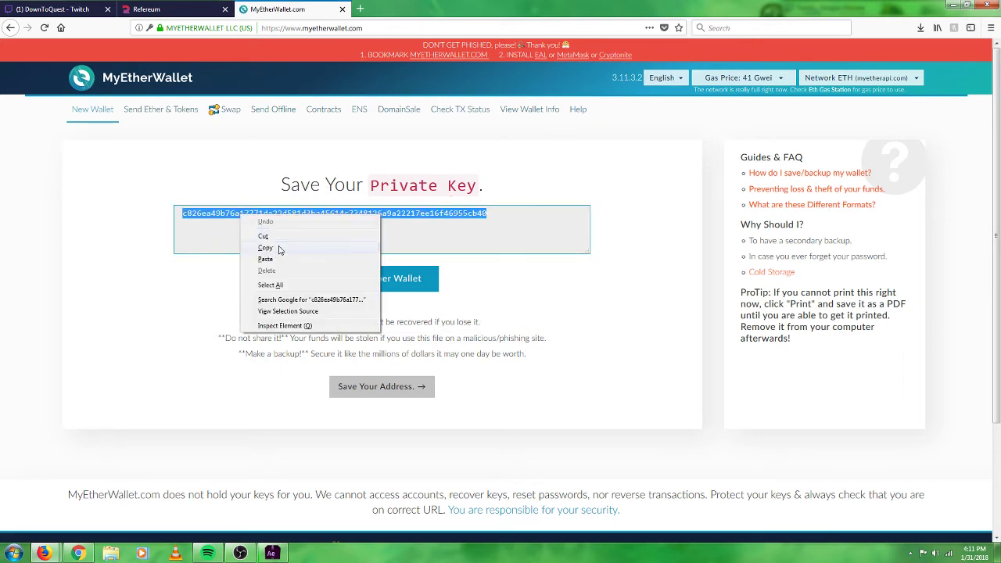
left_click(210, 285)
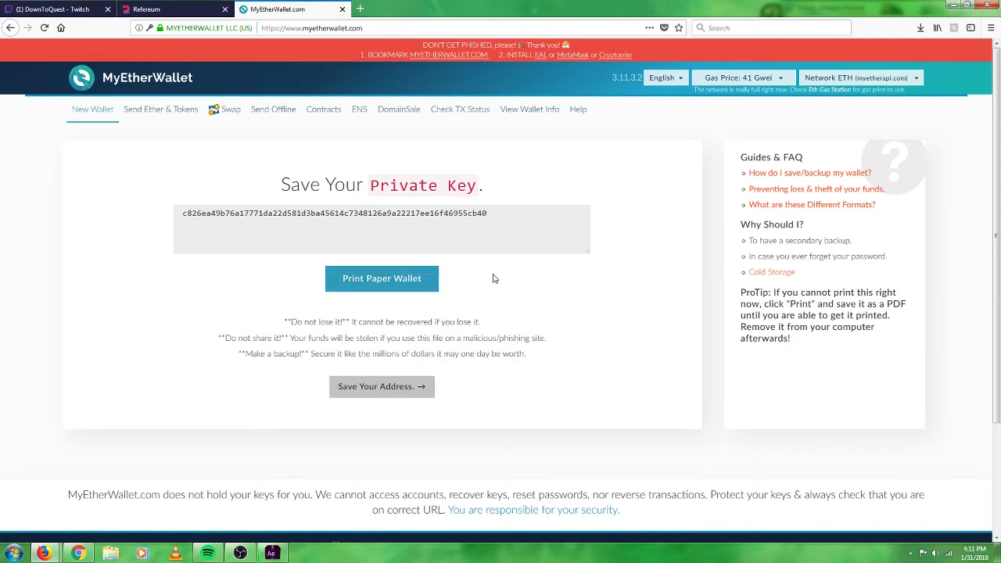
Continue to Save Your Address and choose the Keystore / JSON File unlock option.
scroll(403, 387, "down", 2)
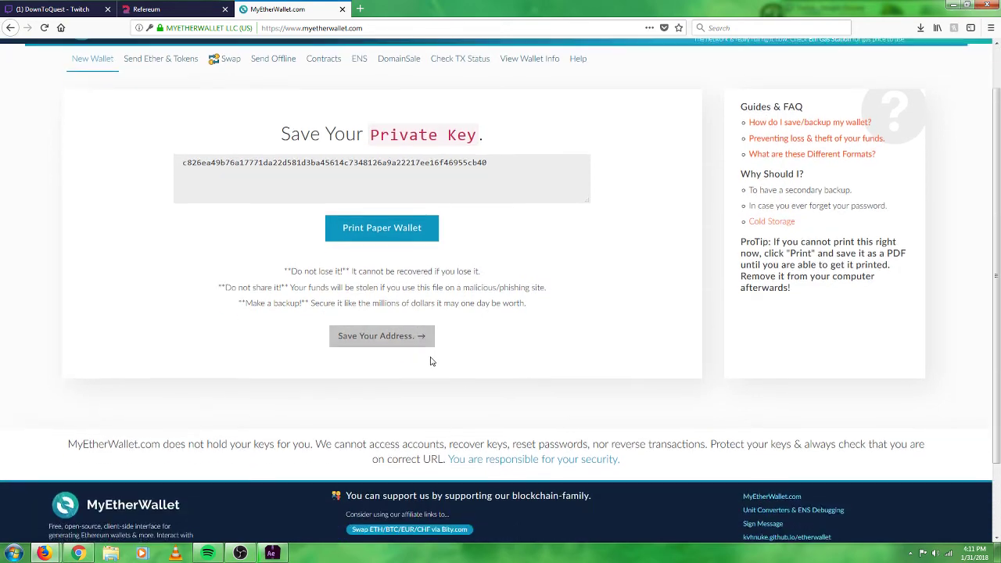
left_click(407, 331)
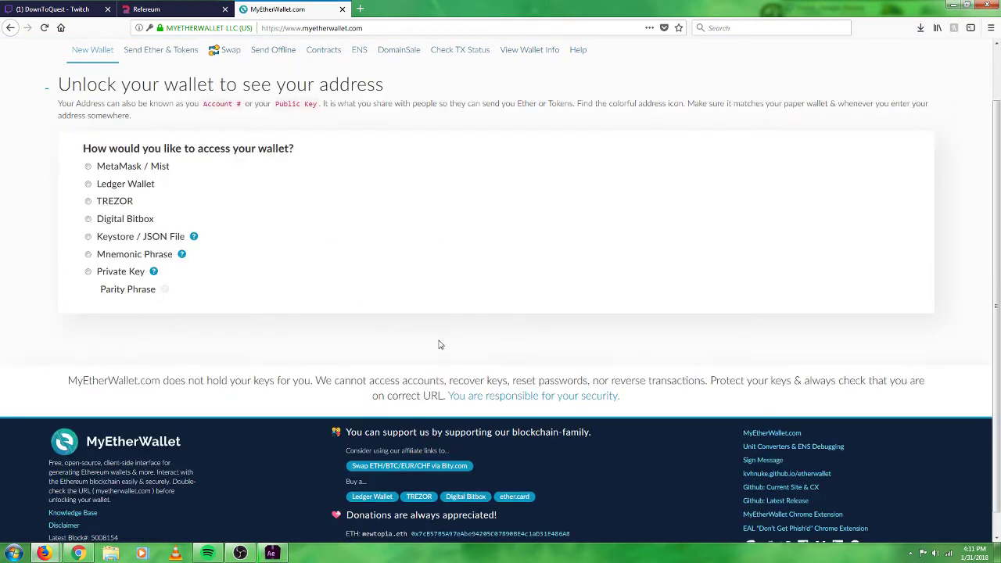
scroll(139, 221, "up", 2)
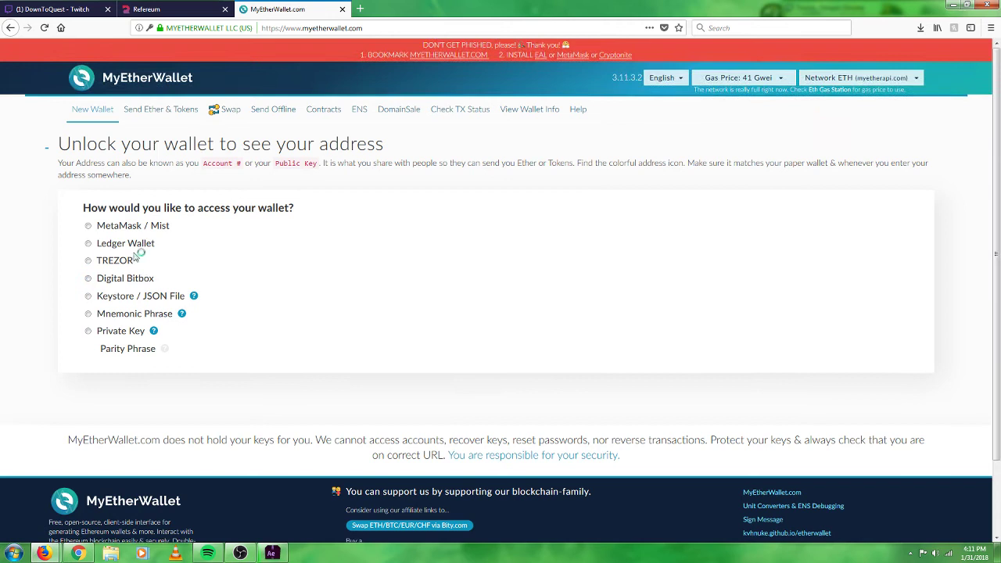
left_click(87, 296)
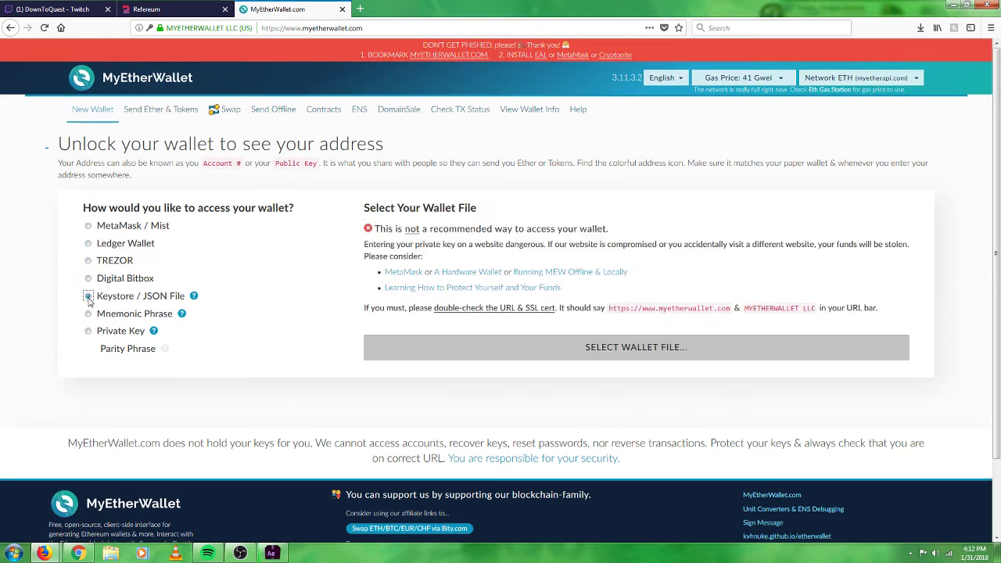
Drag the downloaded UTC keystore file from the Downloads list onto Select Wallet File.
left_click(588, 355)
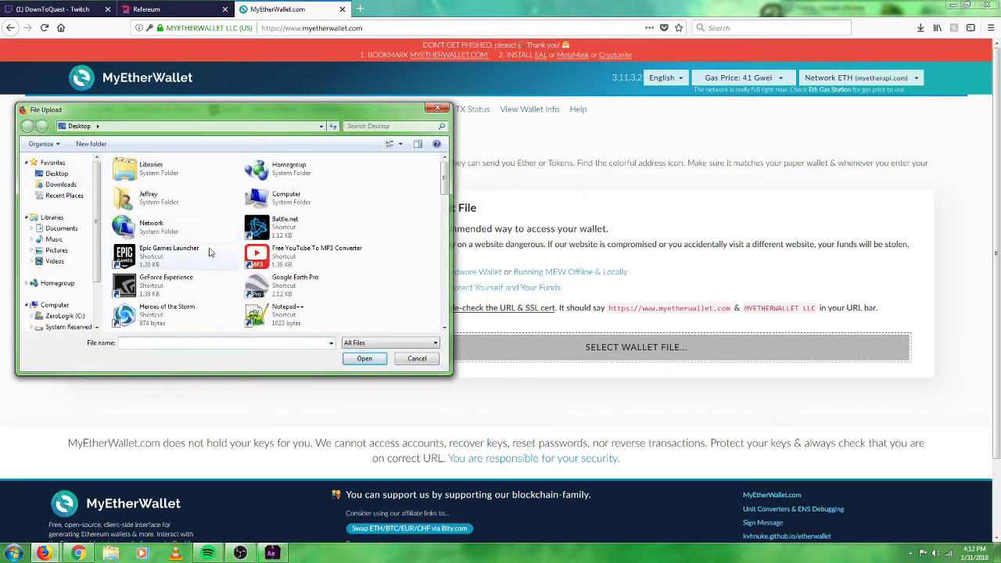
left_click(438, 109)
left_click(921, 27)
left_click_drag(782, 54, 652, 354)
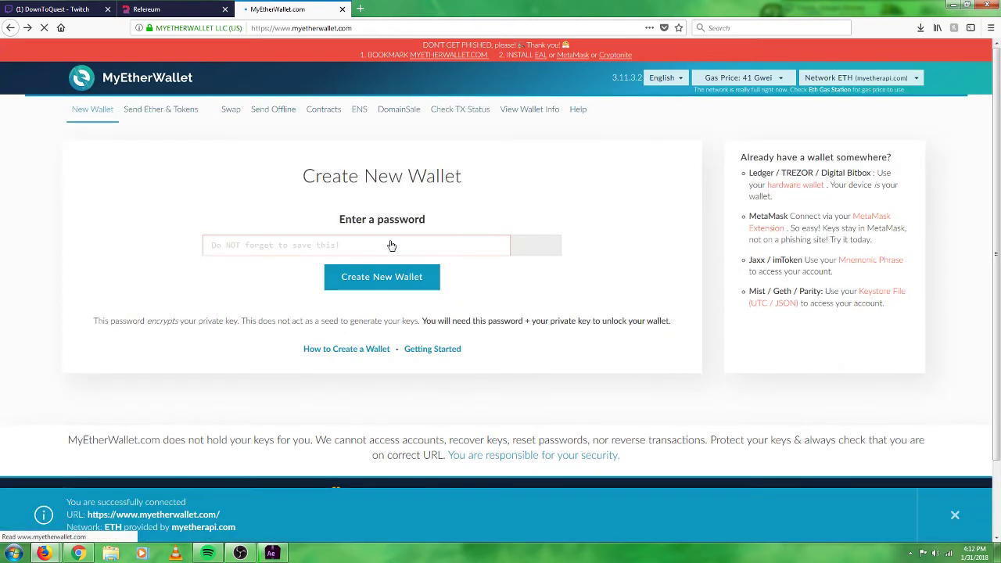
Open and dismiss the edit menu over the password field twice.
left_click(387, 241)
right_click(391, 244)
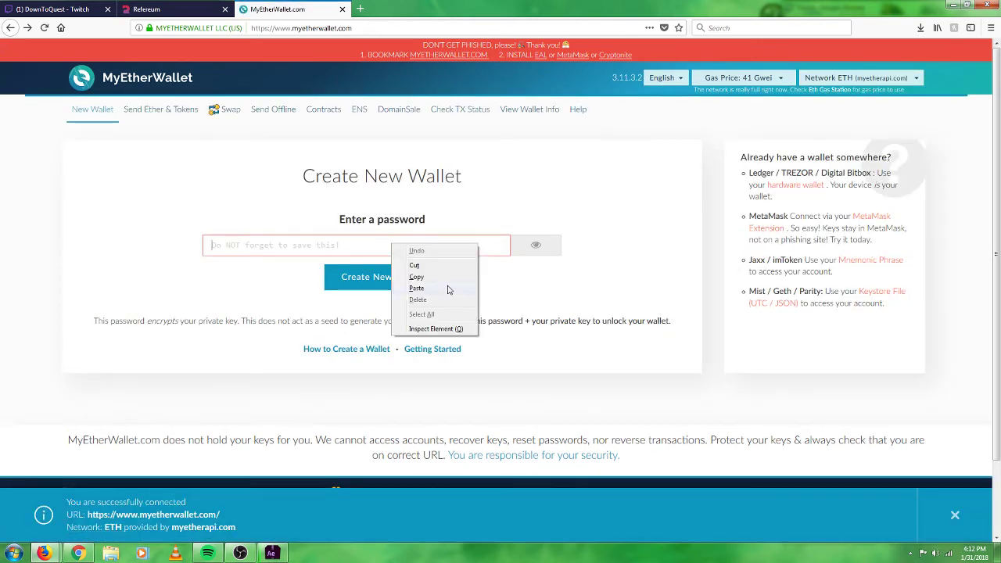
left_click(569, 281)
right_click(443, 249)
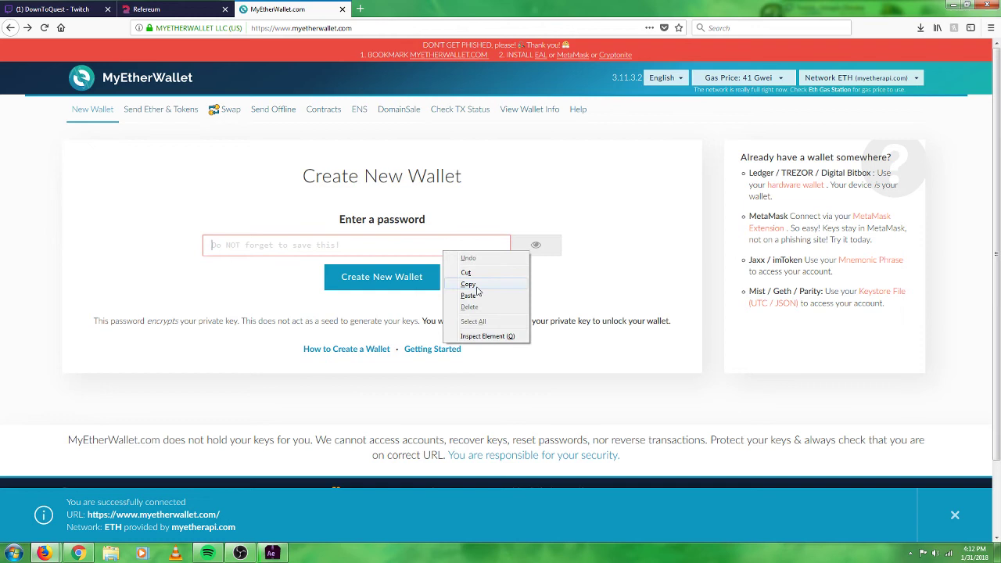
left_click(555, 292)
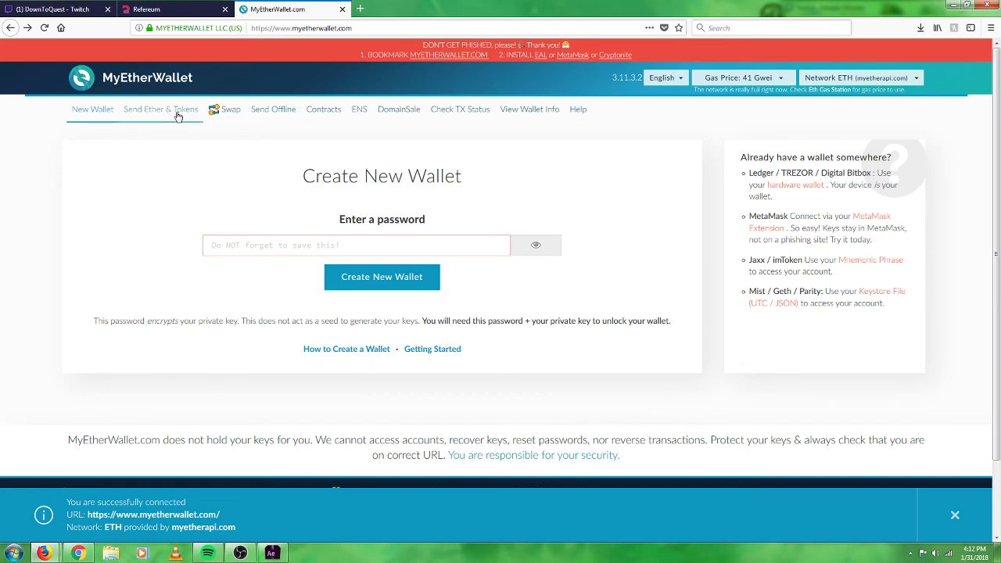
On Send Ether & Tokens, choose Keystore / JSON File and load the UTC file from Downloads.
left_click(179, 114)
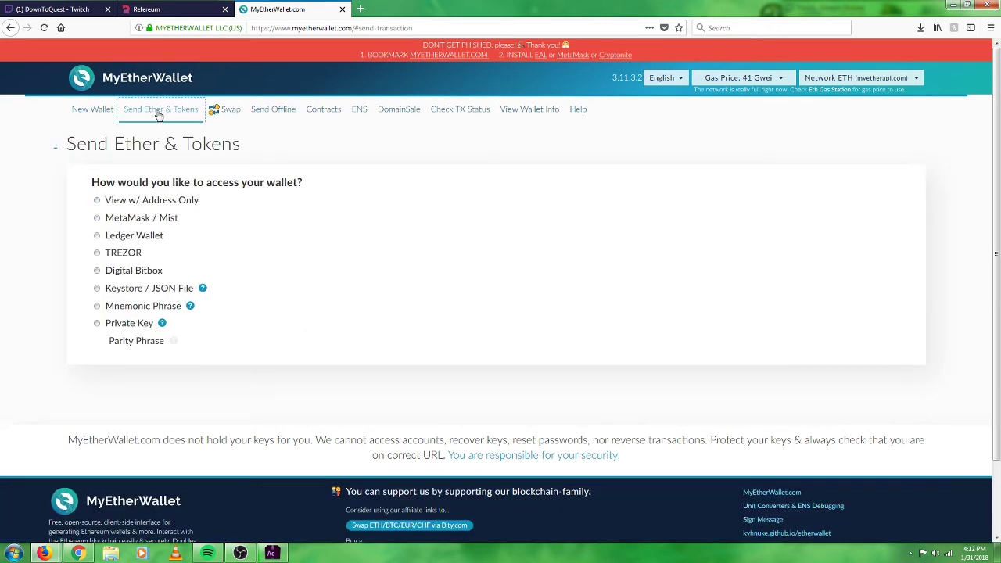
left_click(111, 293)
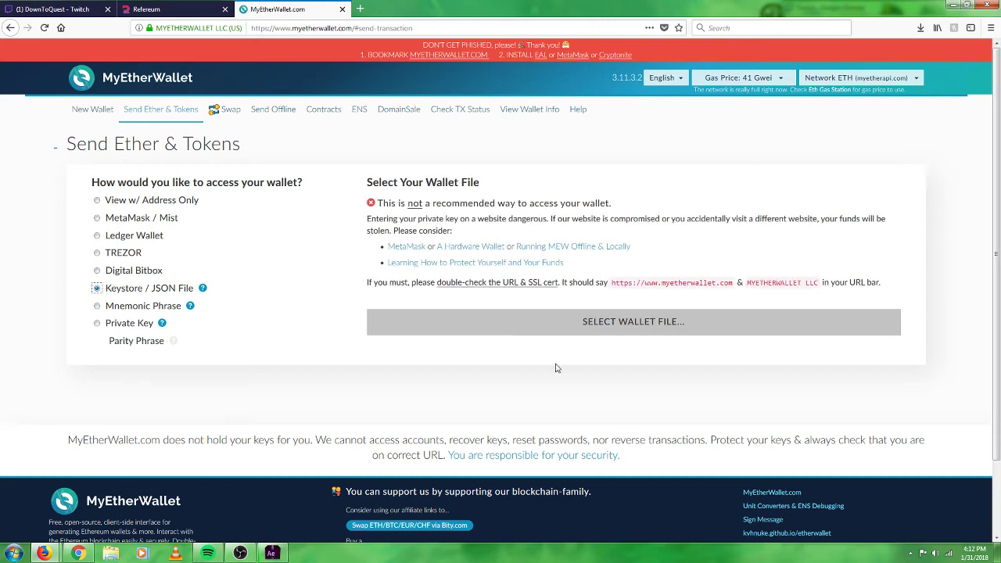
left_click(599, 329)
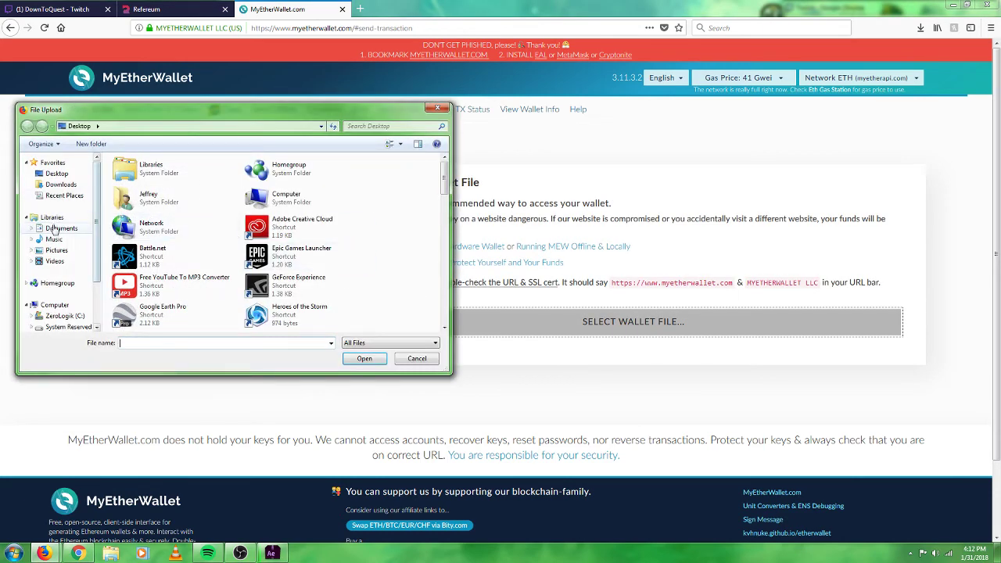
double_click(167, 206)
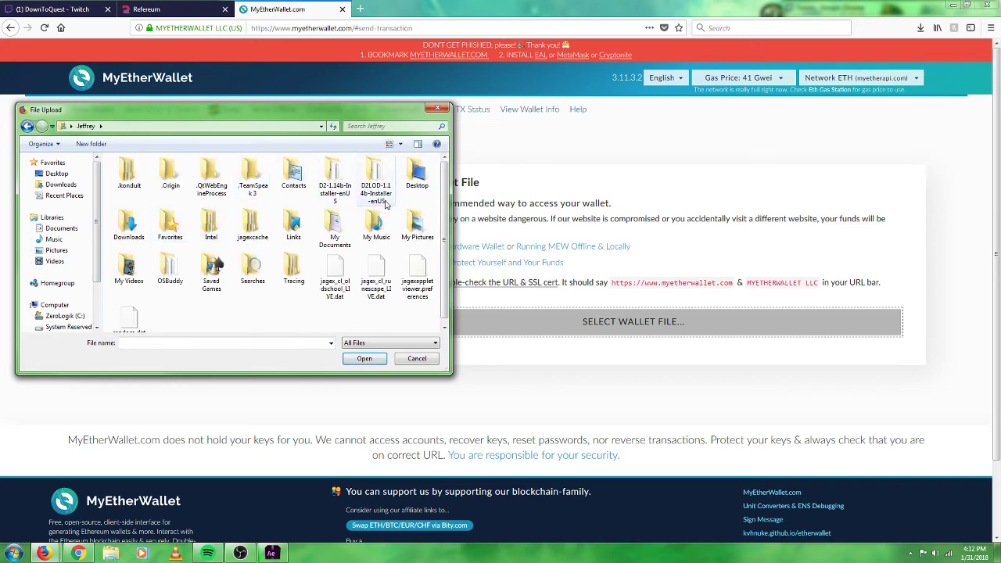
double_click(129, 223)
scroll(296, 254, "down", 5)
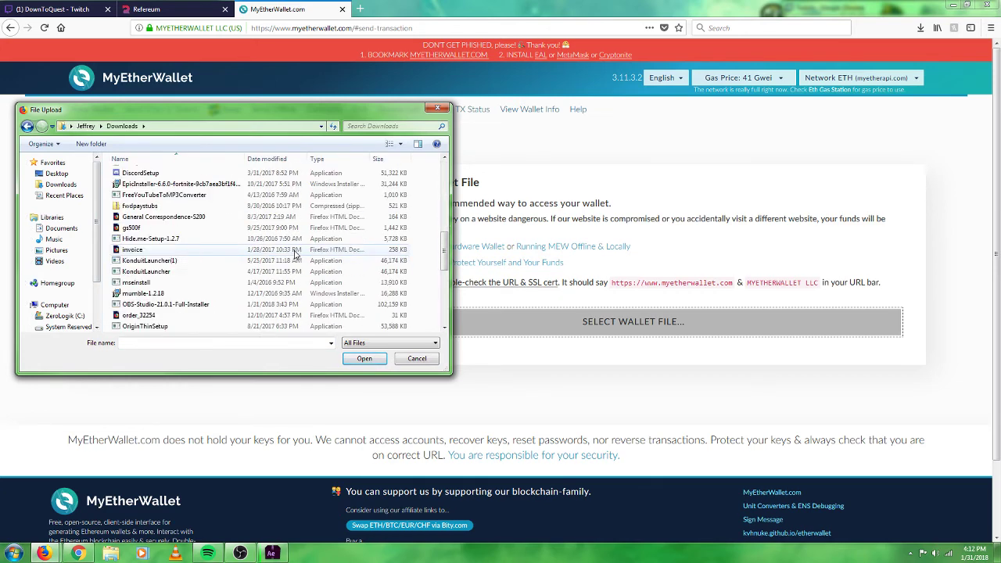
scroll(296, 255, "down", 6)
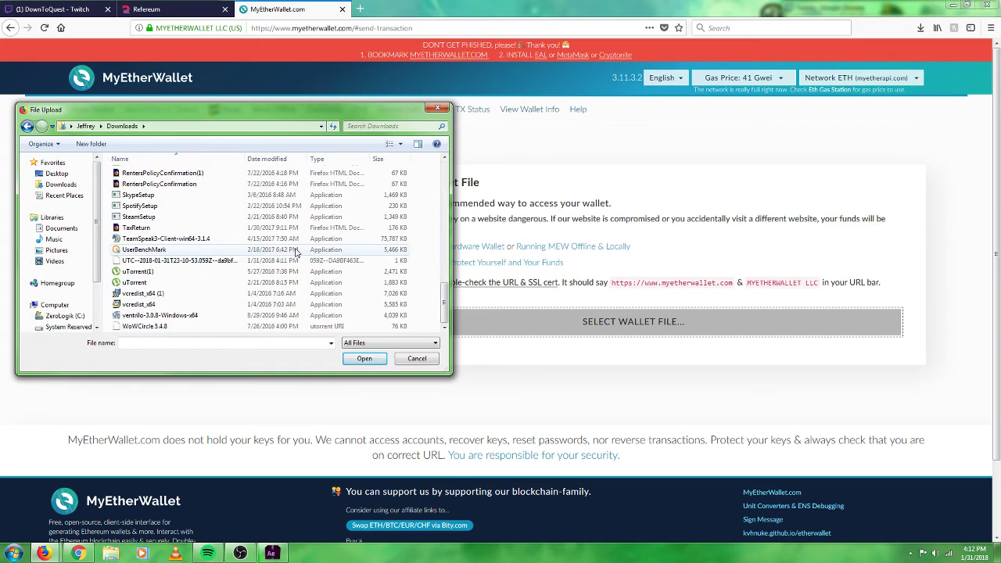
double_click(223, 262)
Enter the wallet password and unlock the keystore wallet.
left_click(546, 360)
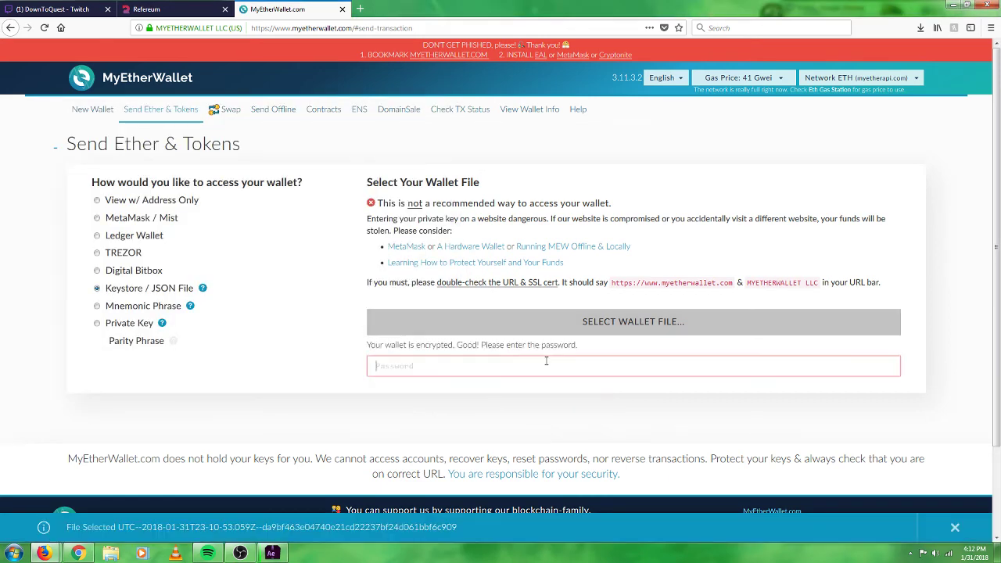
type("•")
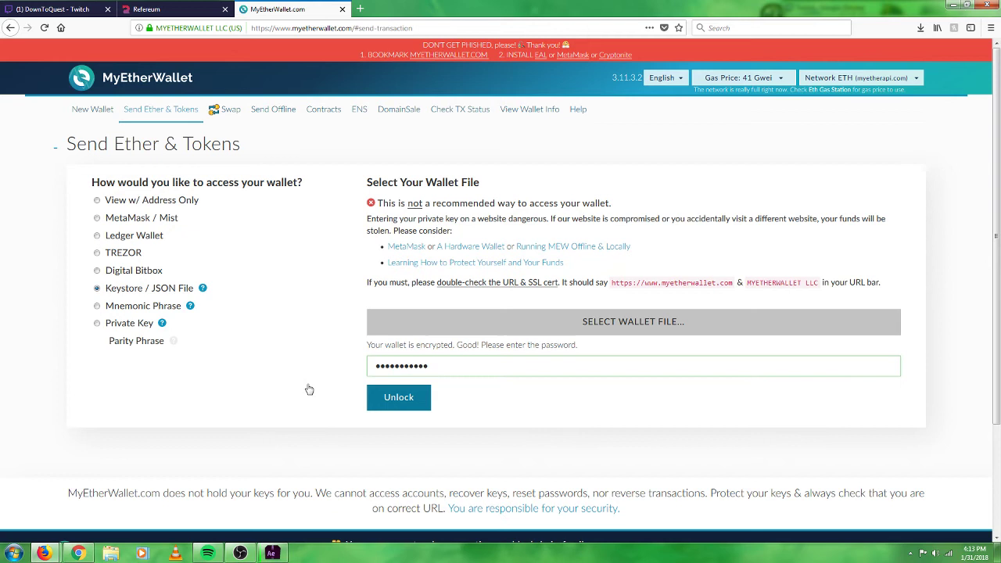
left_click(373, 364)
key("Return")
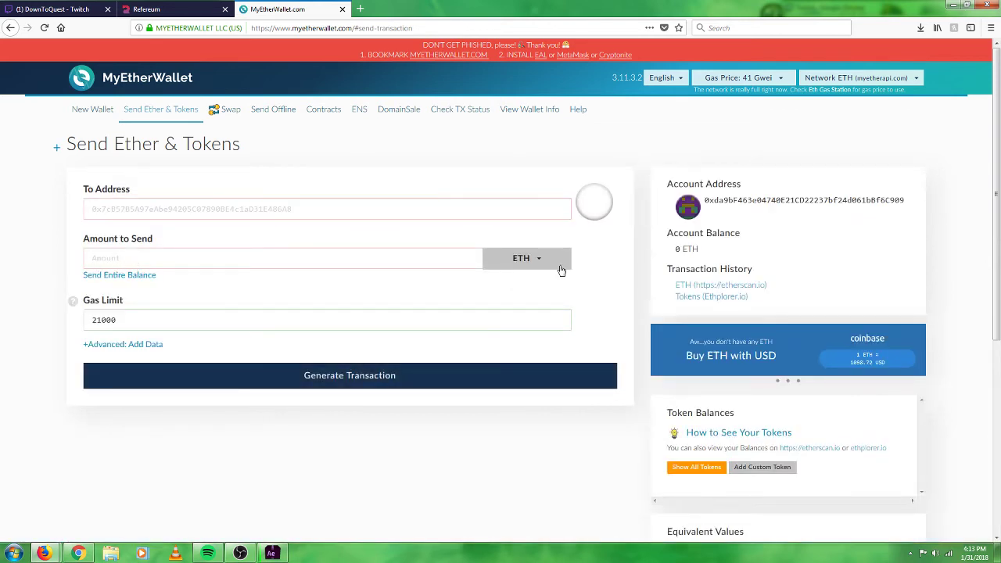
Select the unlocked wallet's account address and scroll to review its 0 ETH balance.
double_click(745, 201)
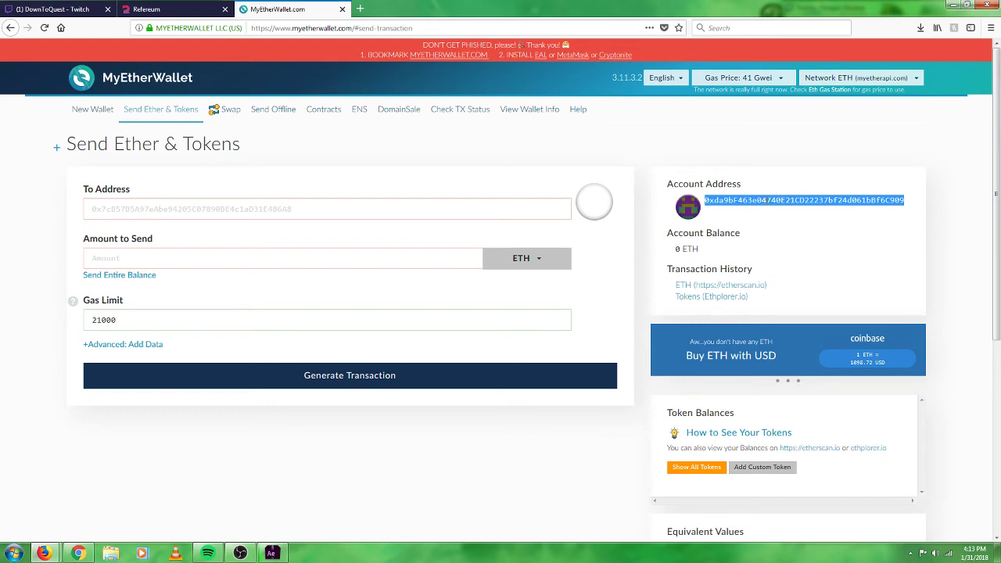
left_click(696, 252)
scroll(648, 295, "down", 1)
scroll(648, 295, "down", 2)
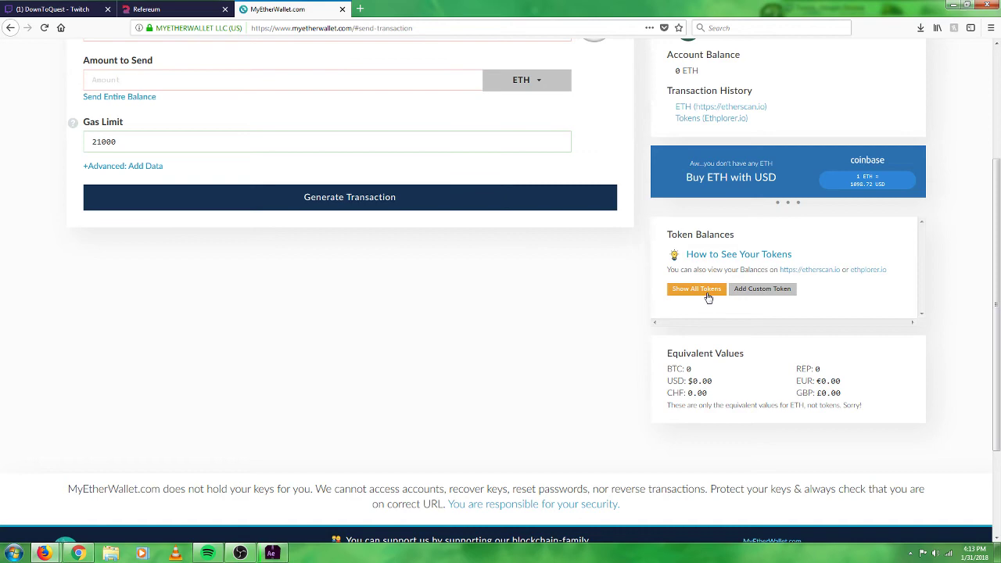
scroll(657, 345, "up", 4)
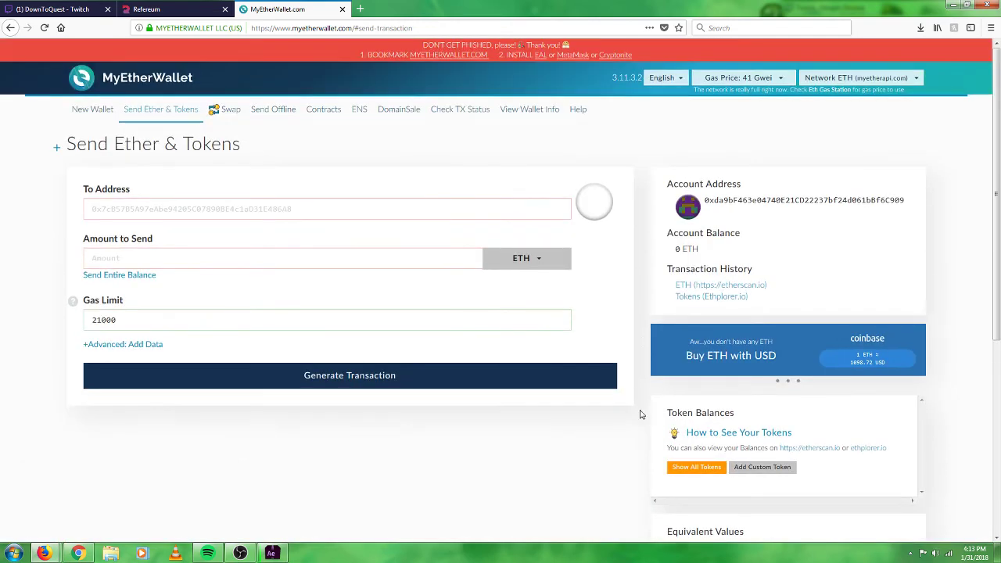
scroll(630, 433, "down", 2)
scroll(631, 425, "up", 2)
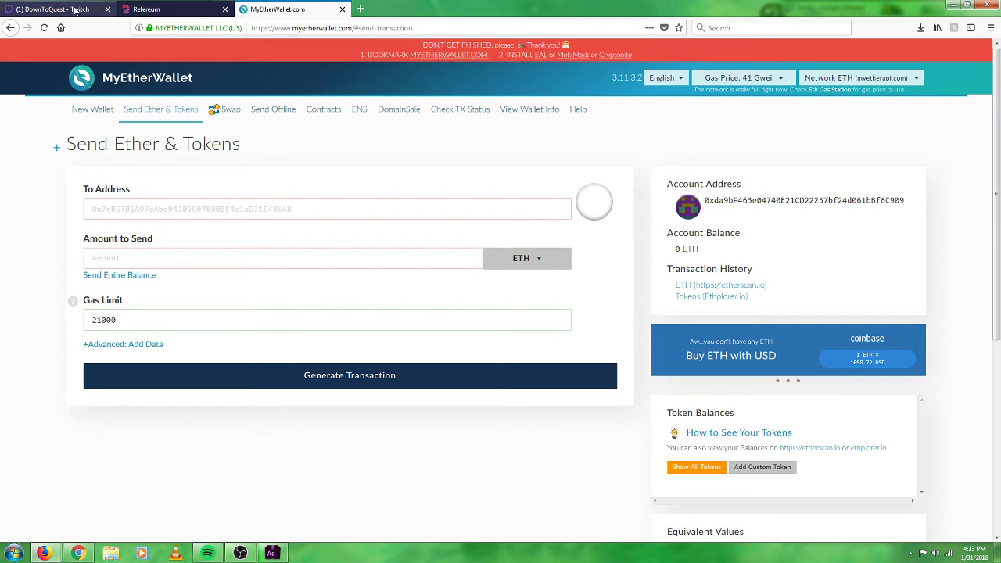
Paste the wallet's ETH address into Refereum's Reward ETH Address field and compare it with MyEtherWallet.
left_click(147, 8)
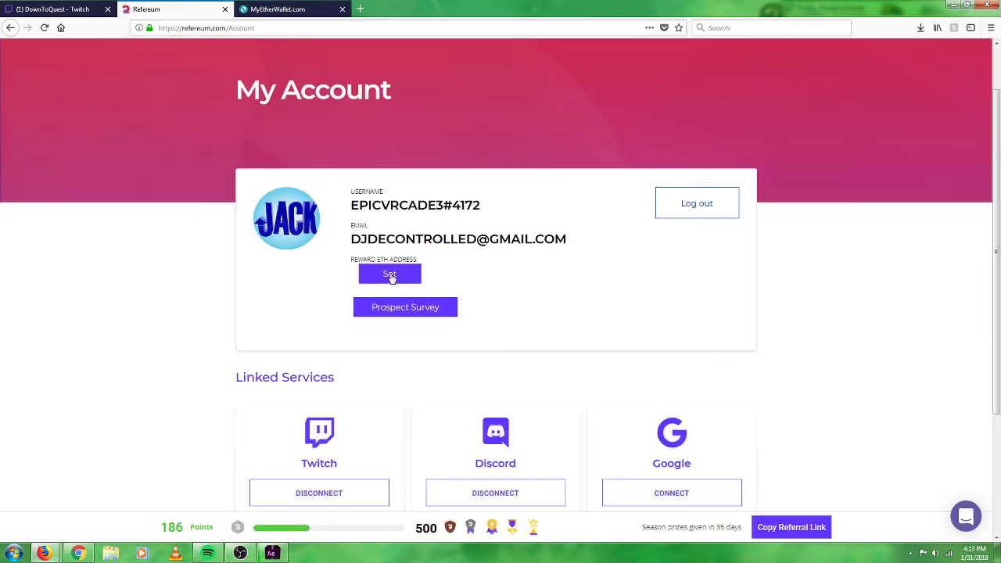
left_click(390, 276)
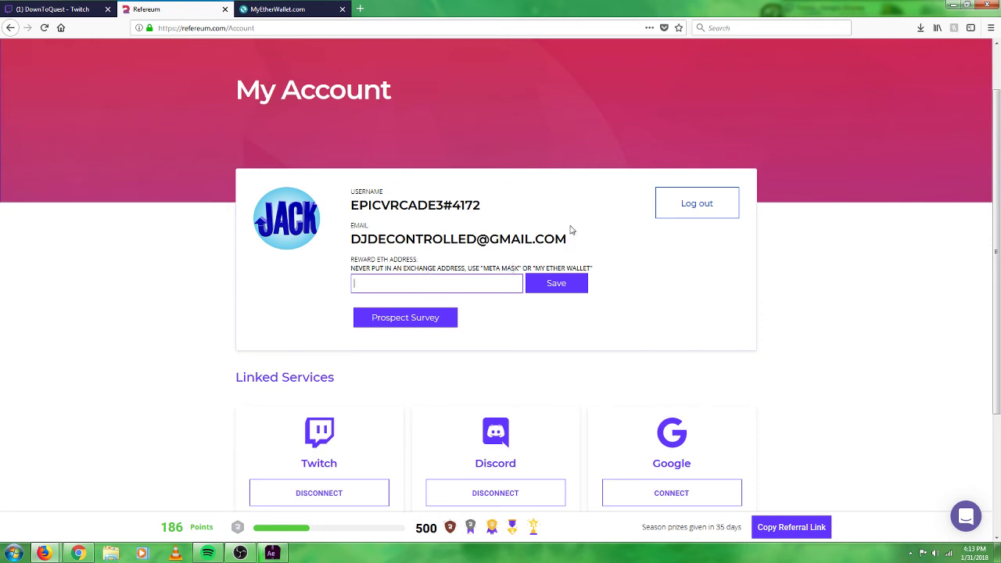
type("0xda9bf463e04740E21CD22237bf24d061bBf6C909")
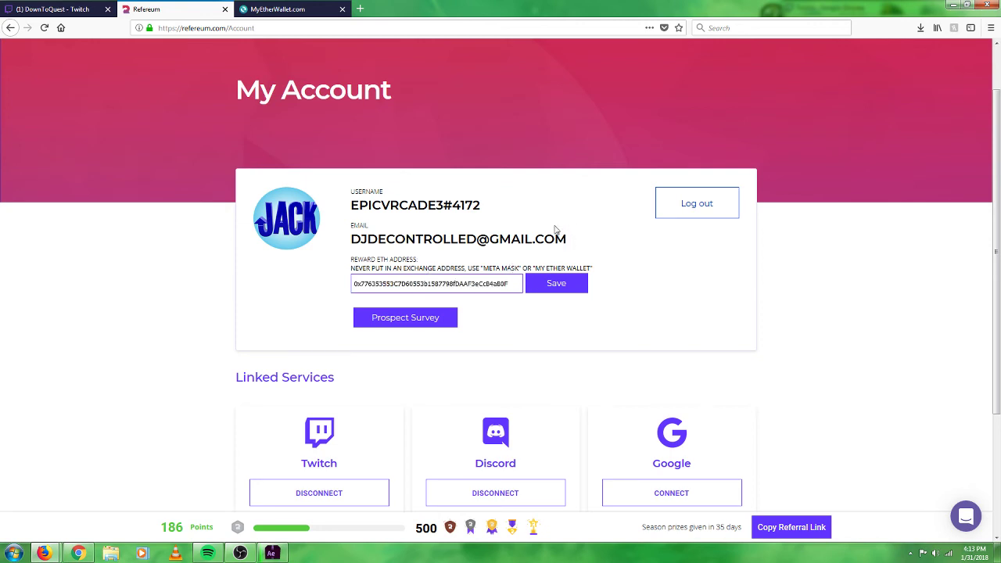
left_click(277, 9)
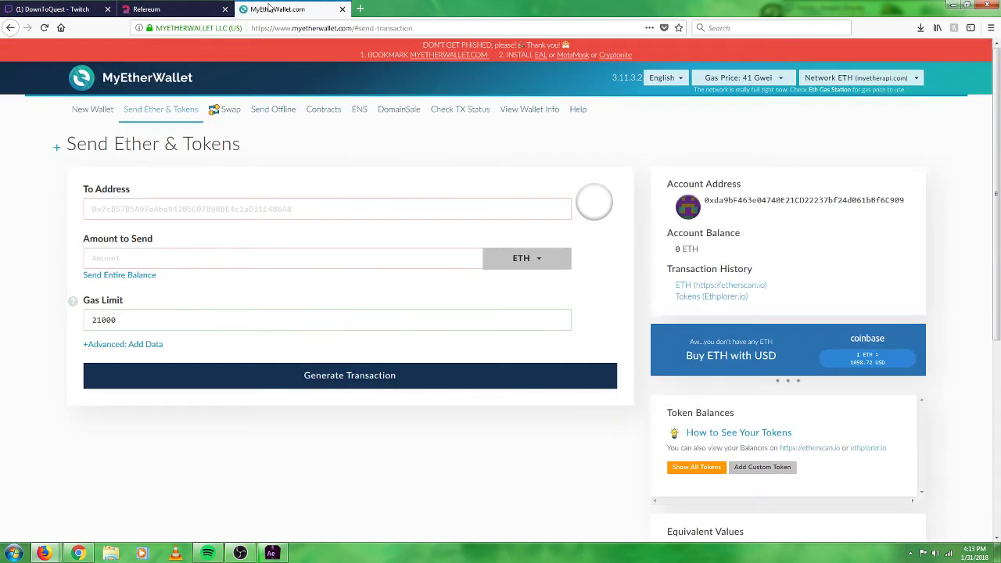
left_click(182, 8)
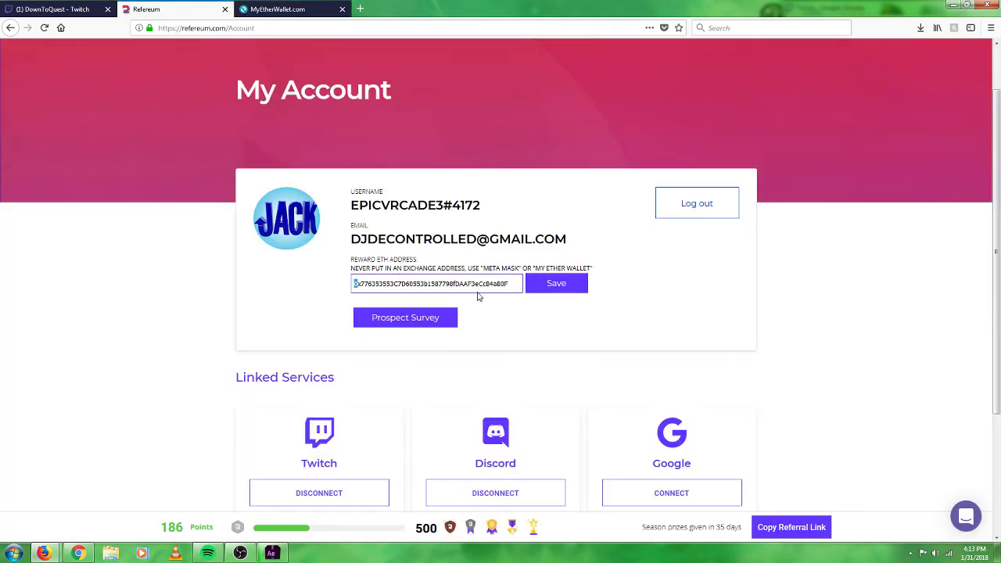
Verify the pasted address and save it as the reward ETH address.
left_click_drag(509, 284, 298, 290)
left_click(590, 299)
left_click(565, 288)
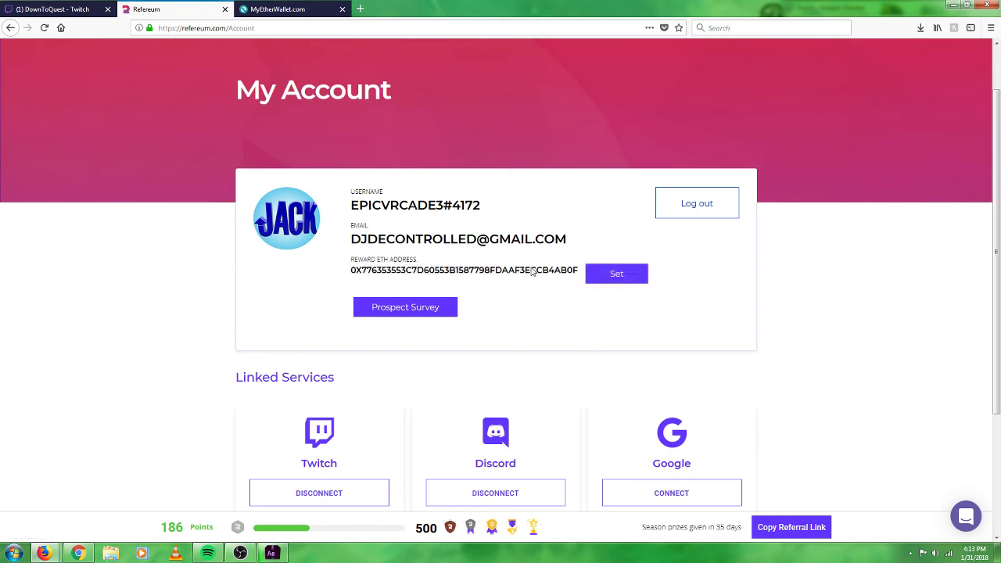
scroll(534, 303, "up", 2)
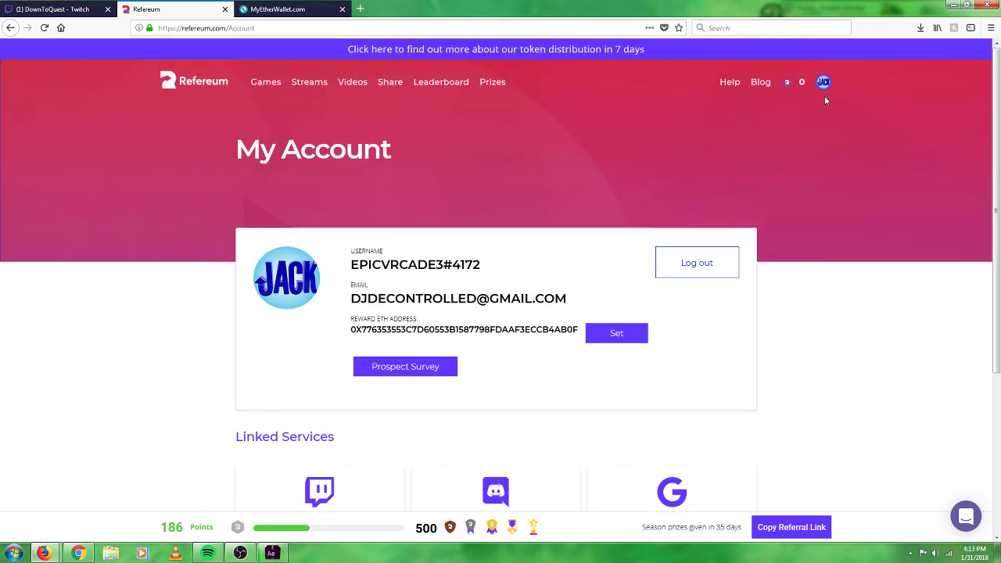
scroll(454, 235, "down", 3)
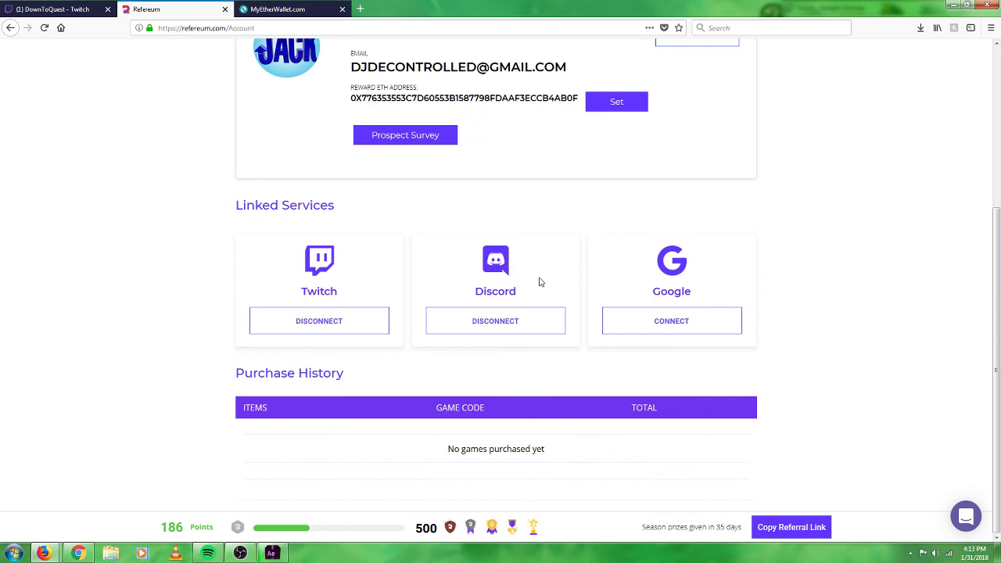
scroll(540, 281, "up", 3)
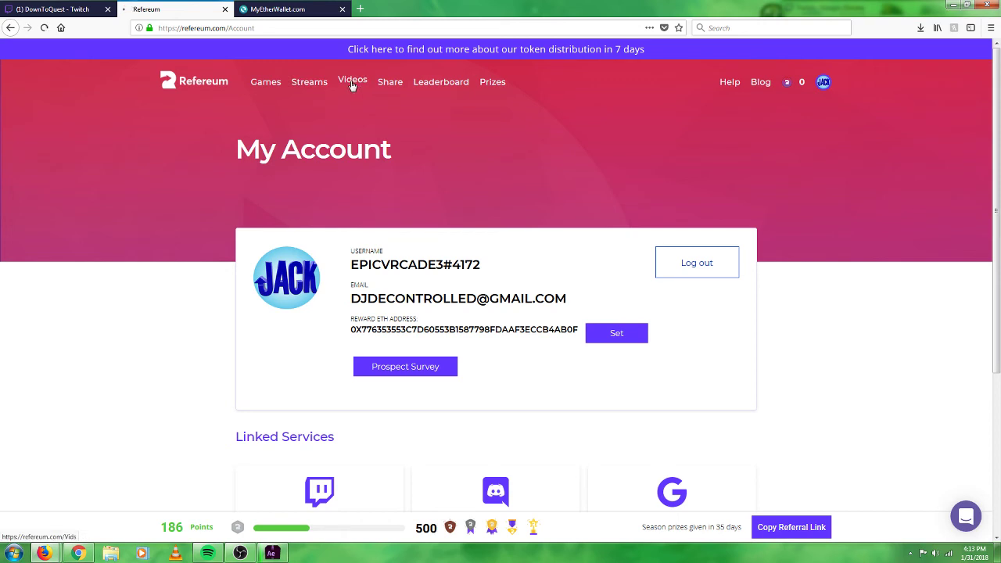
Browse Refereum's Videos page to see the 50-point offer for watching a full PUBG video.
left_click(352, 83)
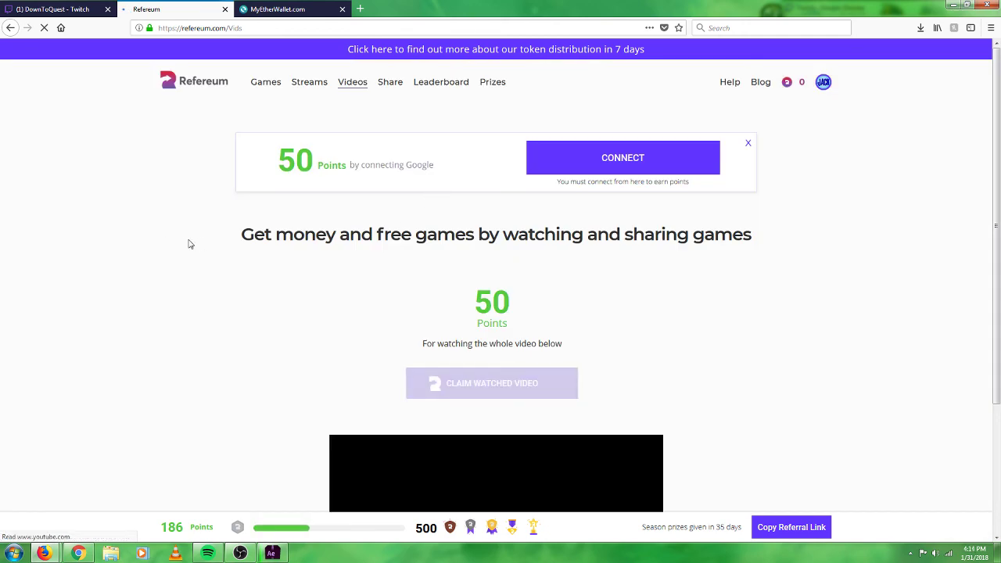
scroll(154, 237, "down", 3)
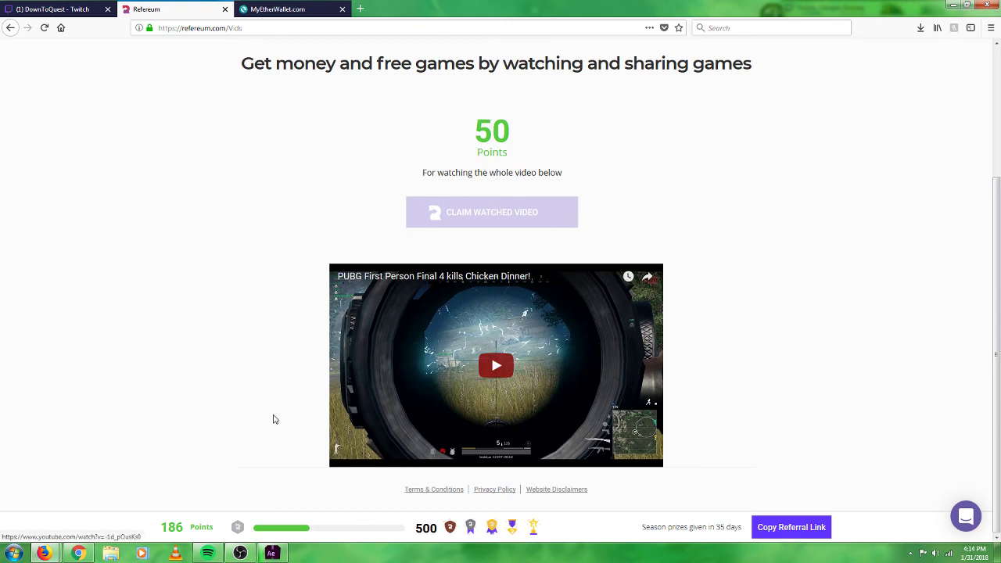
scroll(375, 305, "up", 3)
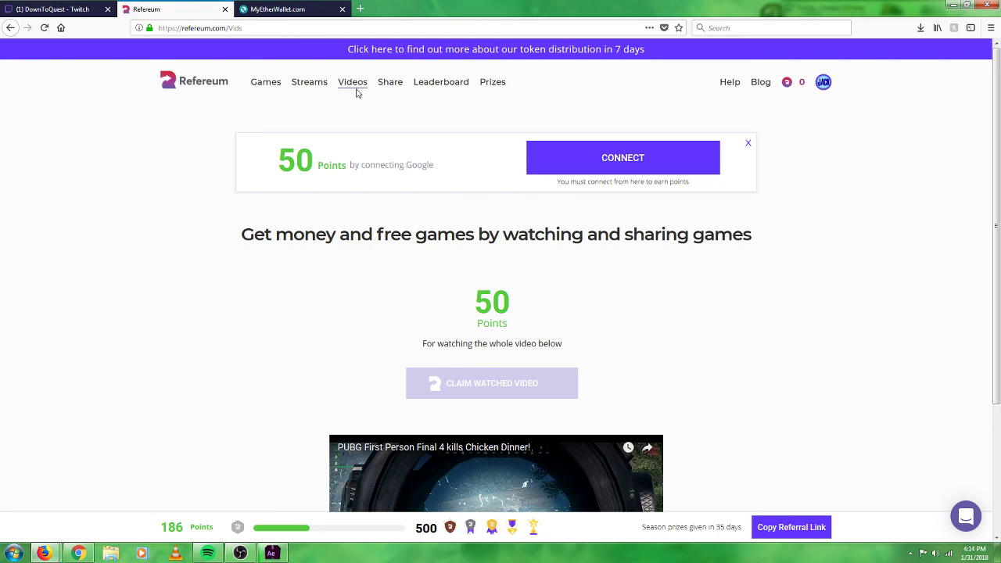
scroll(228, 265, "down", 2)
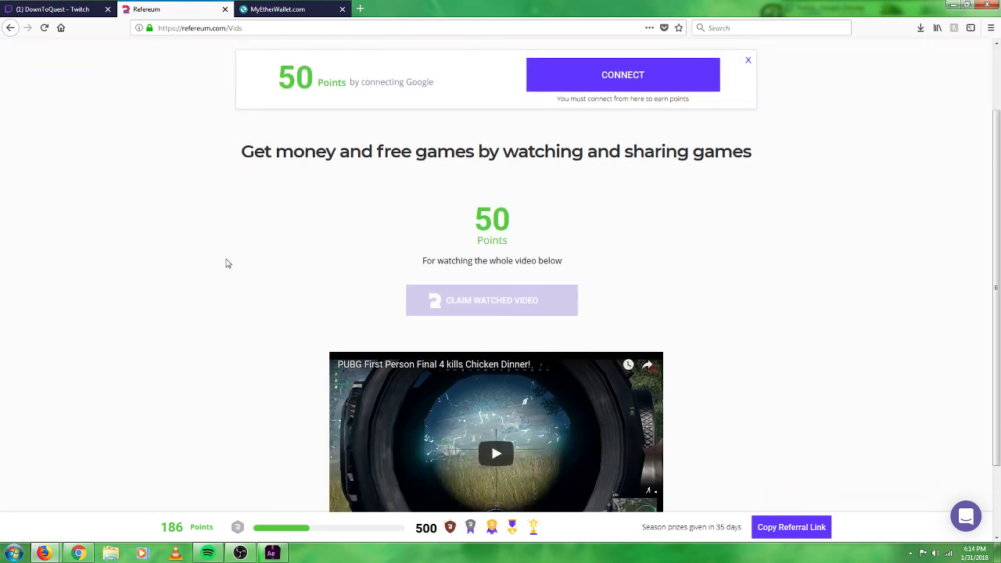
scroll(227, 263, "up", 2)
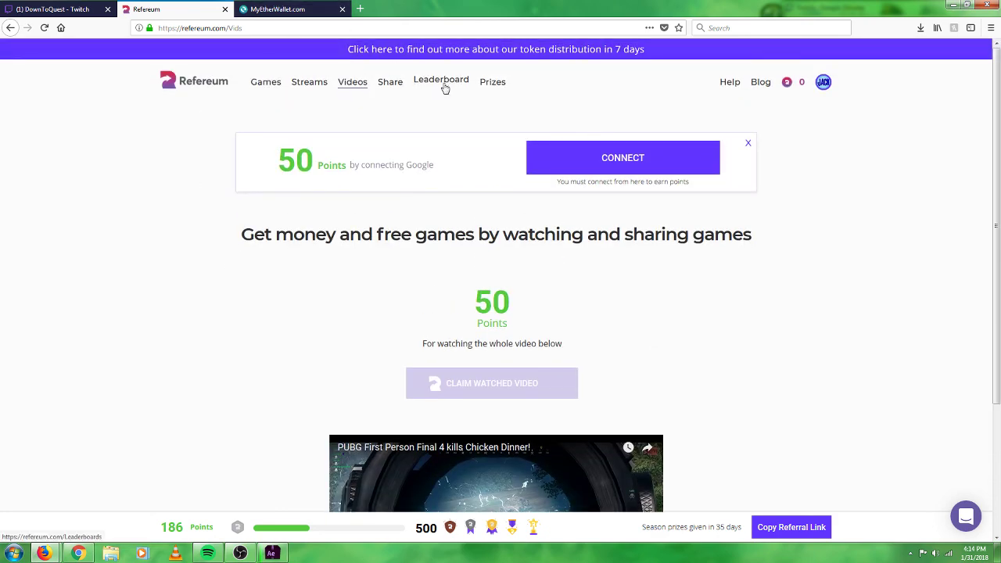
Browse the Refereum Leaderboard's weekly, daily and hourly rankings and their reward countdowns.
left_click(445, 88)
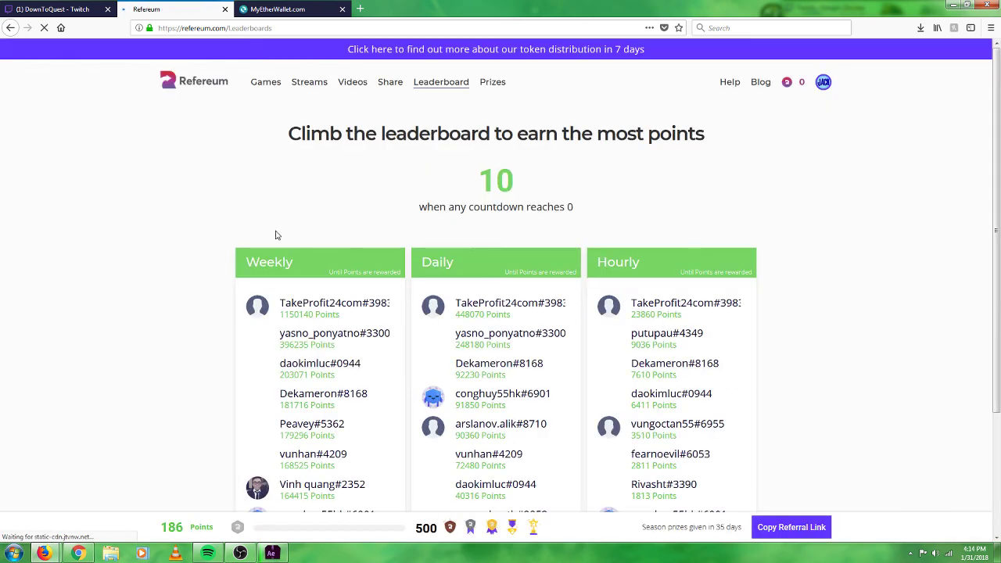
scroll(211, 277, "down", 4)
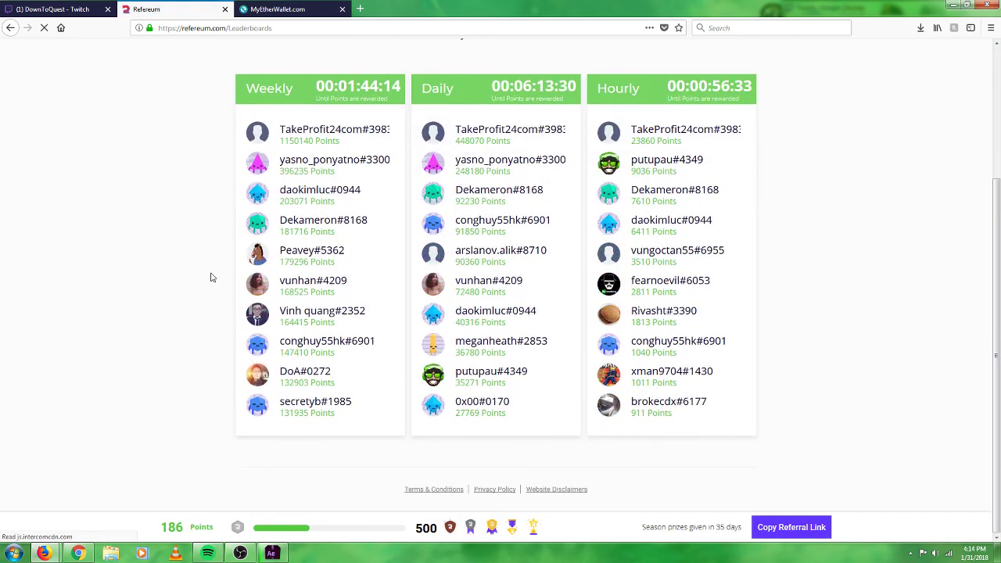
scroll(209, 277, "up", 1)
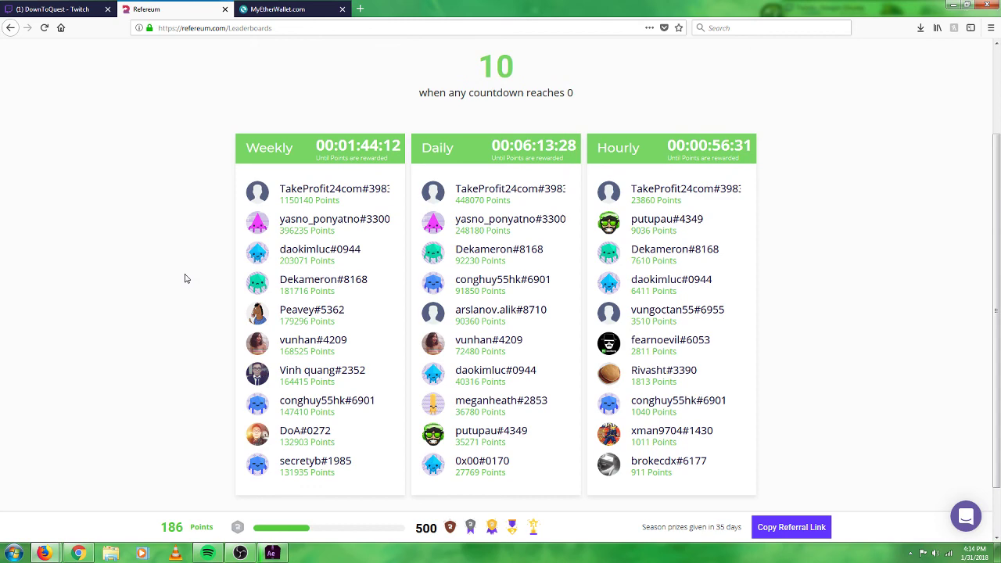
scroll(201, 275, "up", 2)
scroll(201, 275, "down", 2)
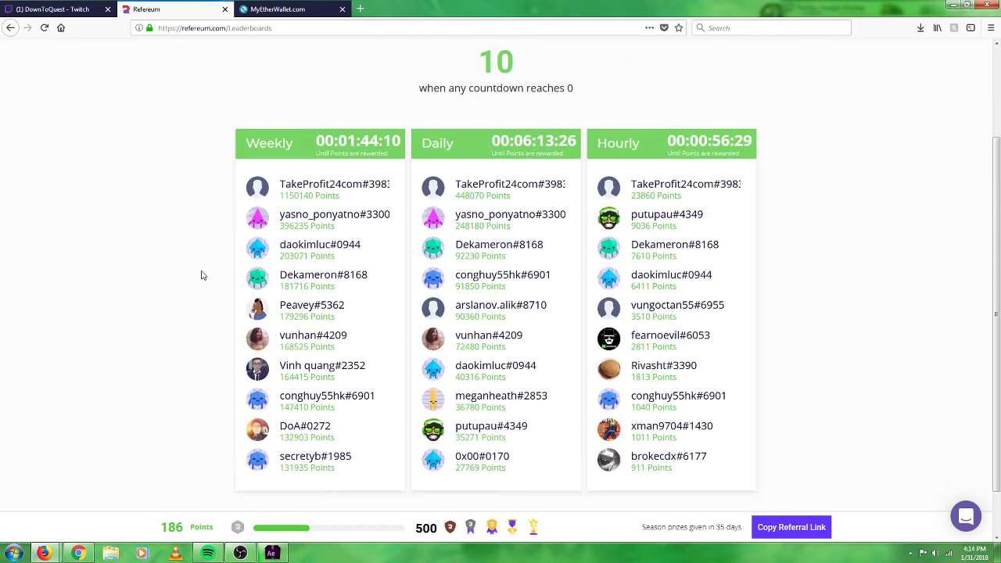